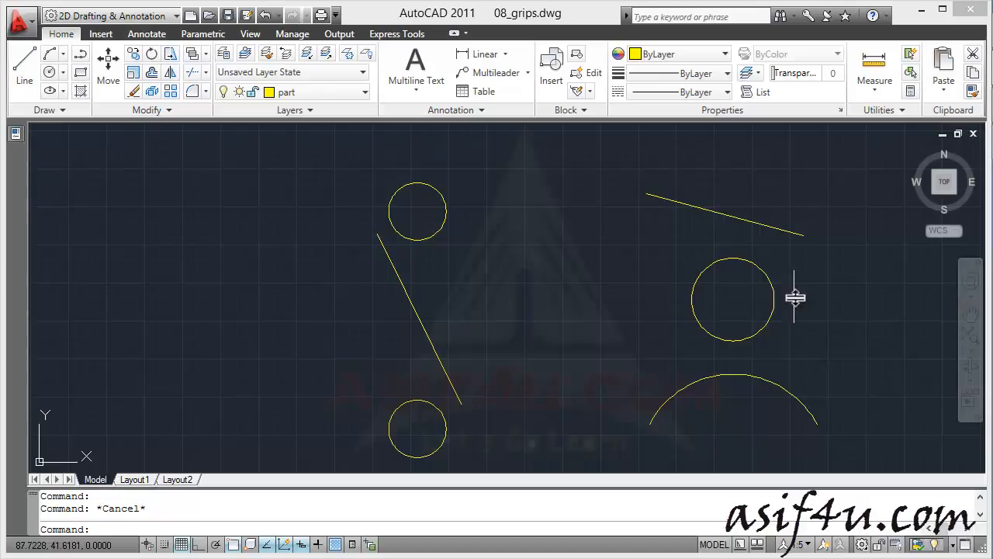
# Step: Inspect the grips and dimensions of the upper sloping line, the circle and the arc below it, and clear the selection
pyautogui.click(722, 215)
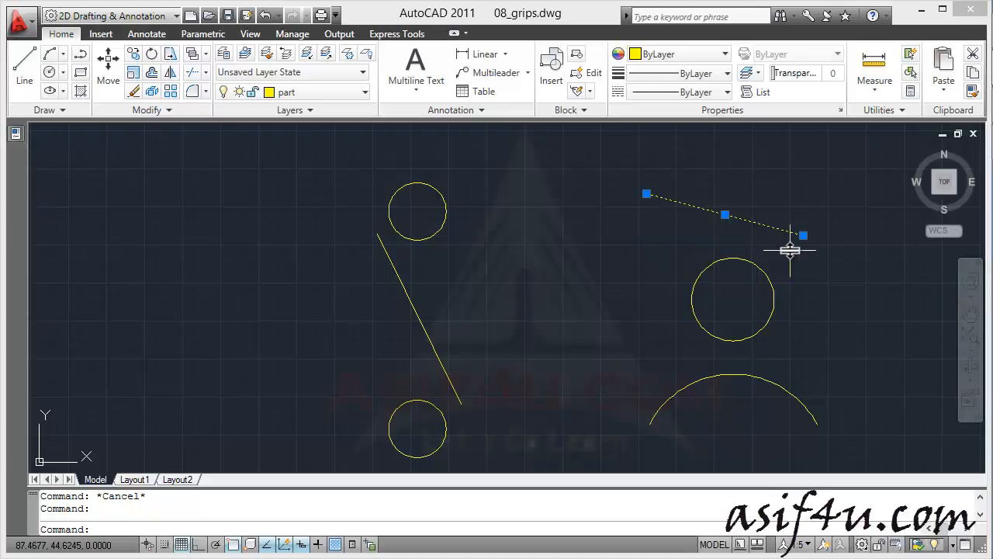
pyautogui.moveTo(802, 237)
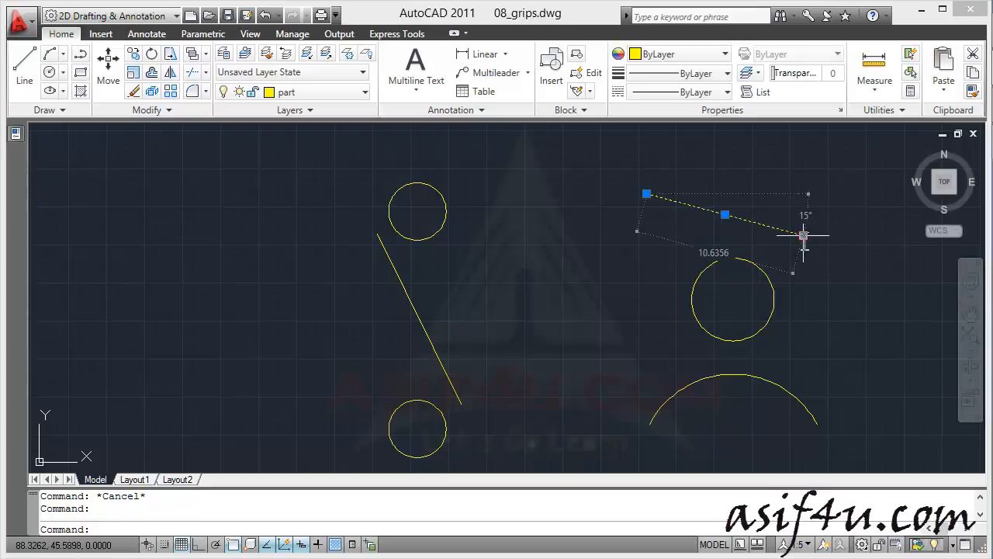
pyautogui.click(773, 278)
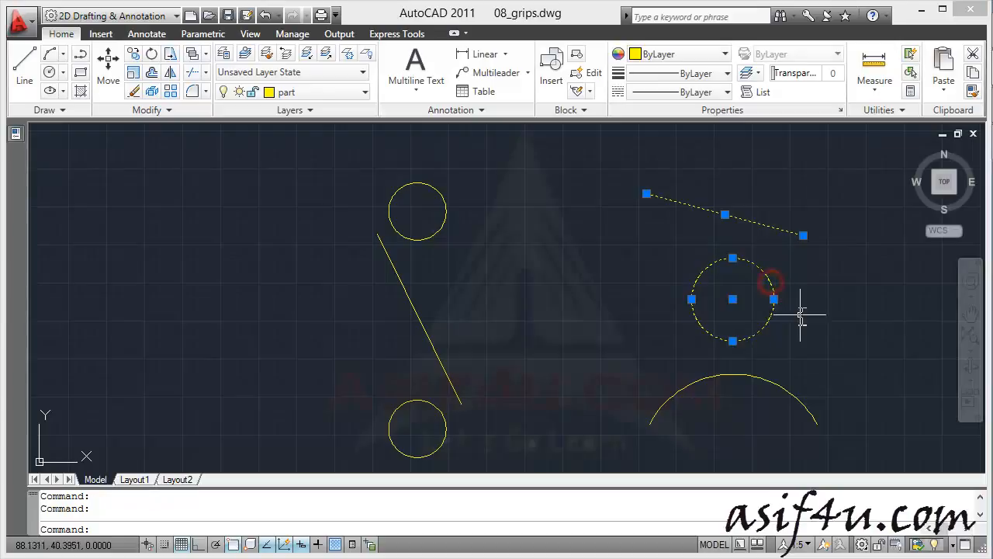
pyautogui.moveTo(774, 298)
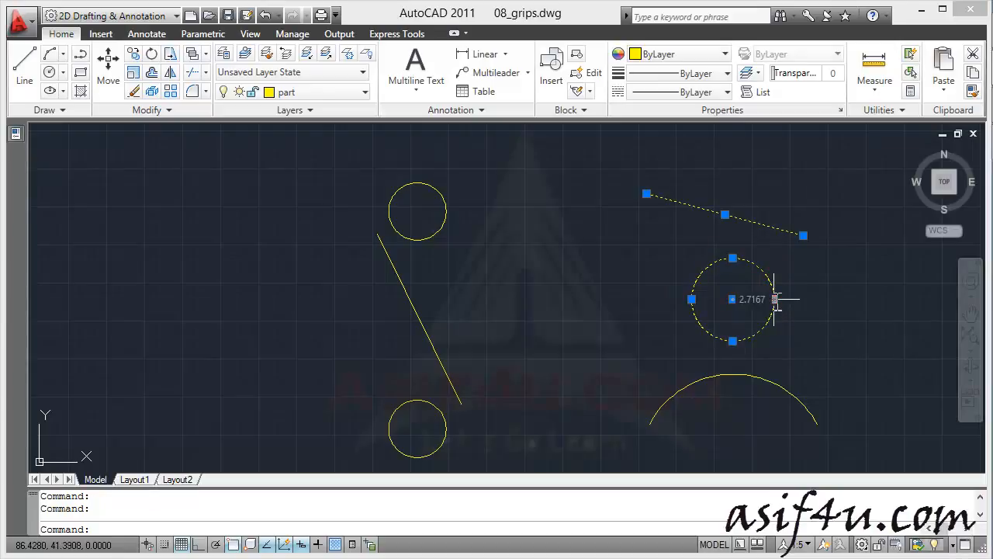
pyautogui.click(755, 376)
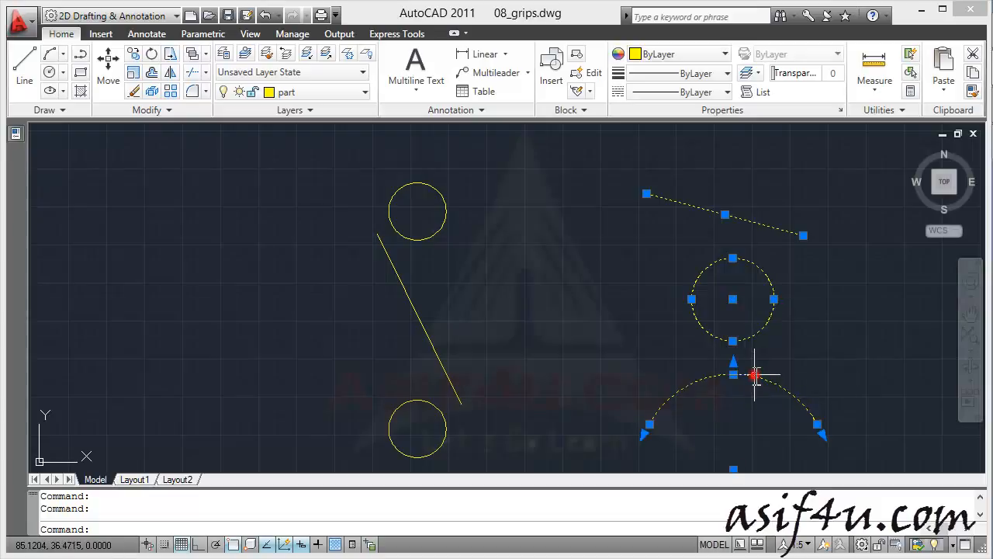
pyautogui.moveTo(733, 375)
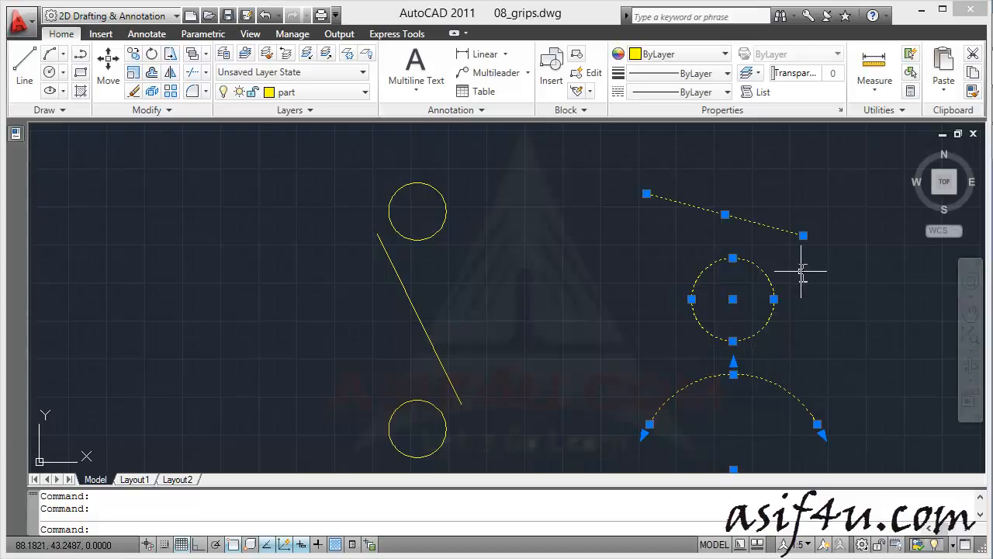
pyautogui.press('Escape')
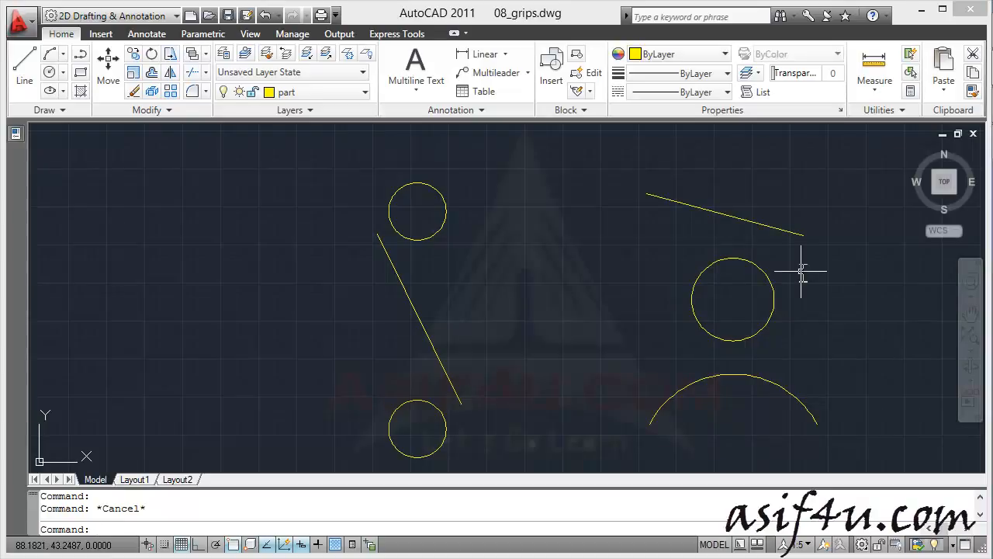
# Step: Start stretching the upper line's lower-right endpoint and step through its length-change, total length and angle values
pyautogui.click(773, 228)
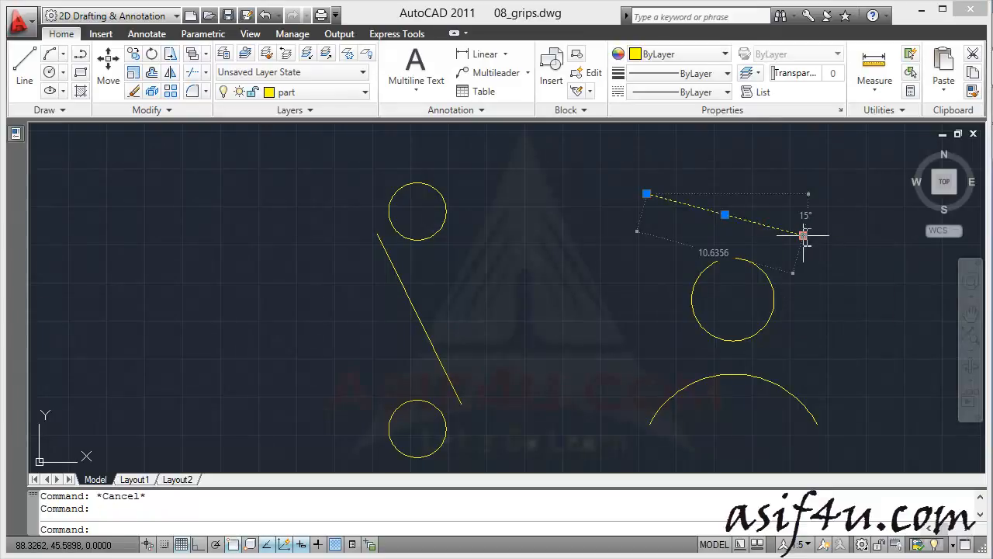
pyautogui.click(803, 235)
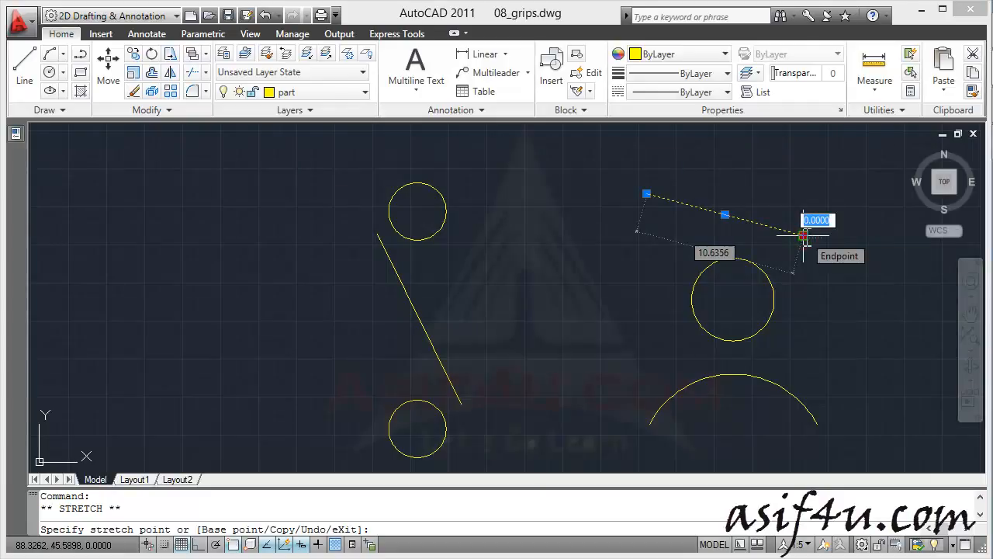
pyautogui.press('Tab')
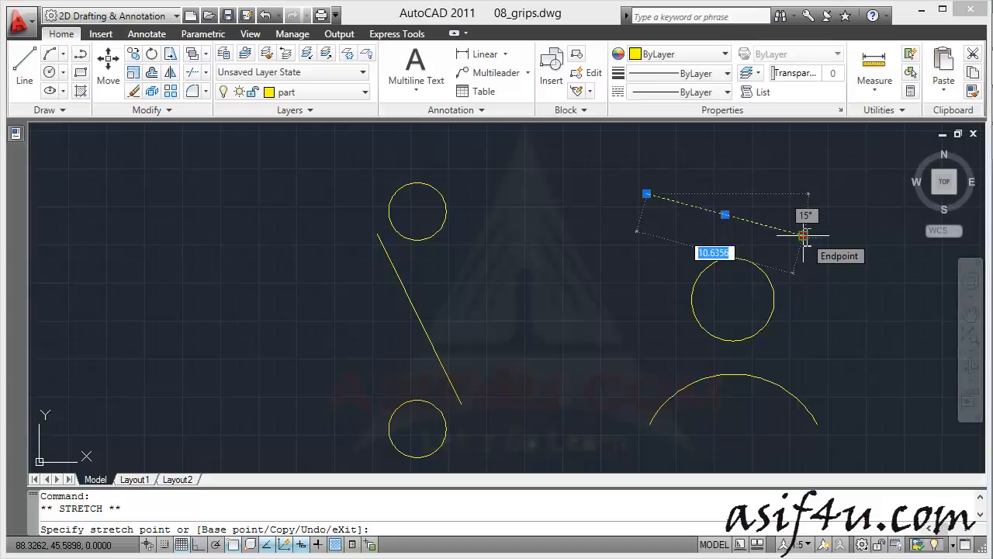
pyautogui.press('Tab')
pyautogui.press('Tab')
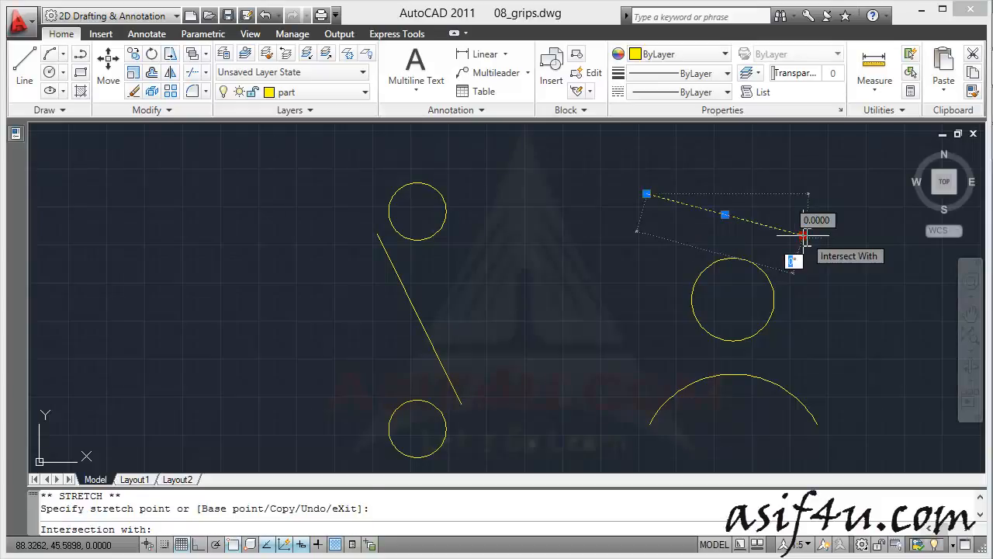
pyautogui.press('Tab')
pyautogui.press('Tab')
pyautogui.press('Tab')
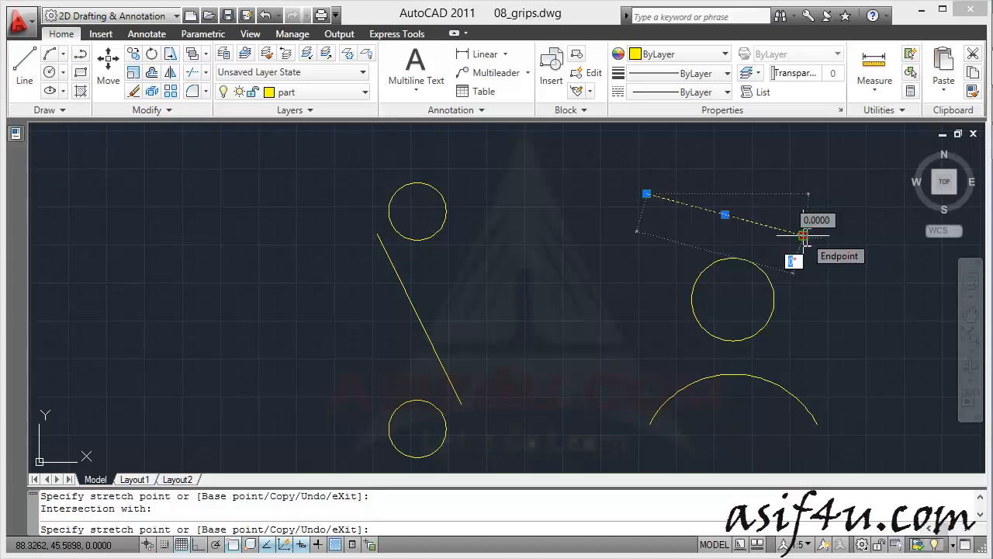
pyautogui.press('Tab')
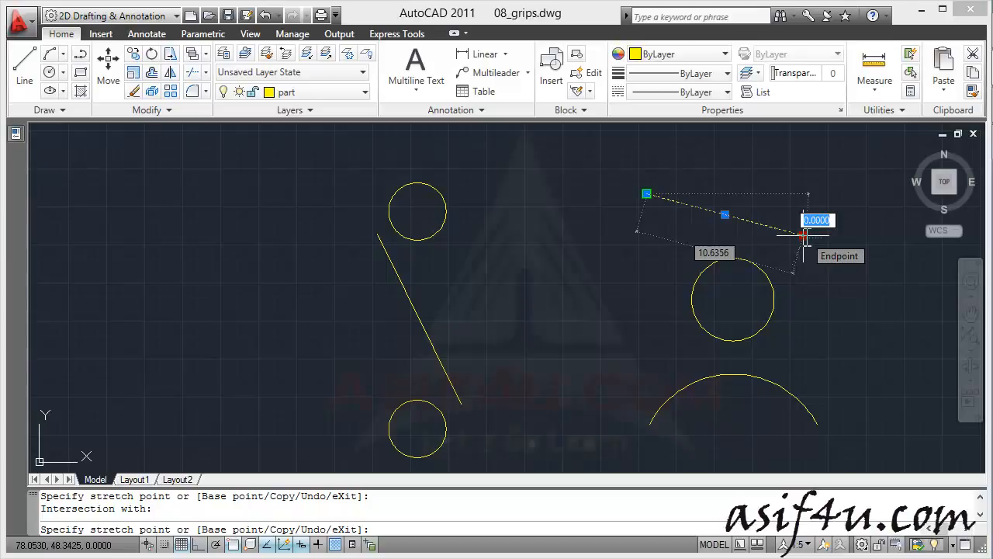
# Step: Try to extend the upper line by 15 units from its lower-right endpoint
pyautogui.write('1')
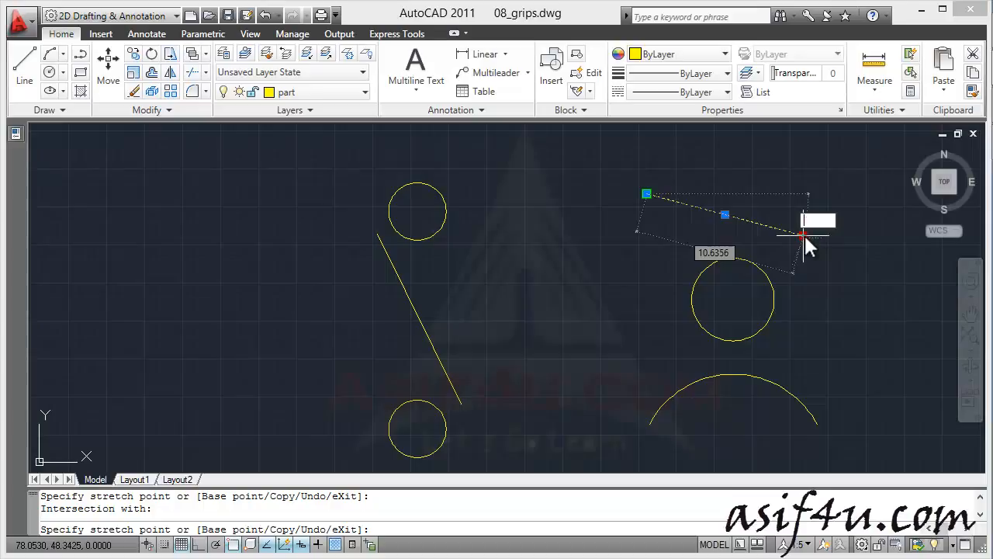
pyautogui.press('Return')
pyautogui.write('15')
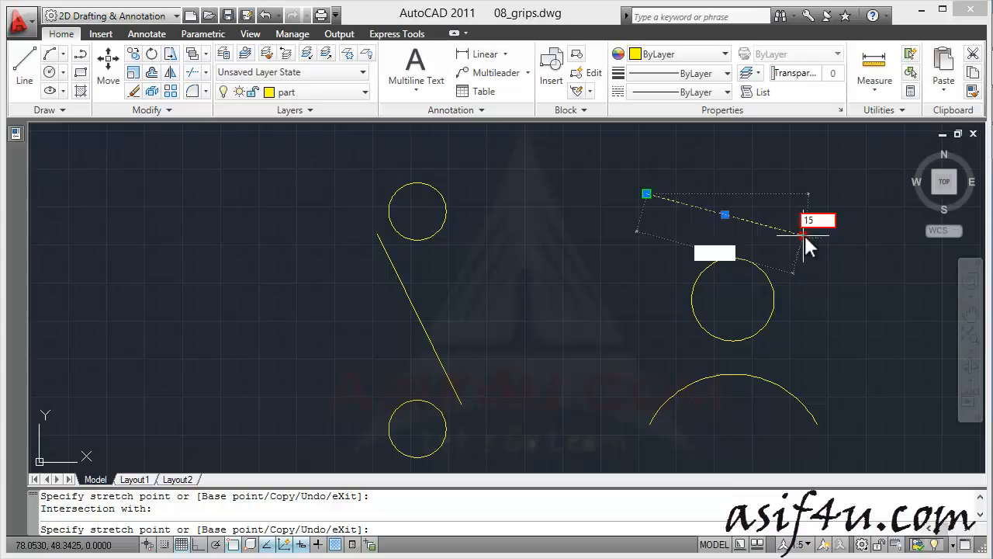
pyautogui.press('Tab')
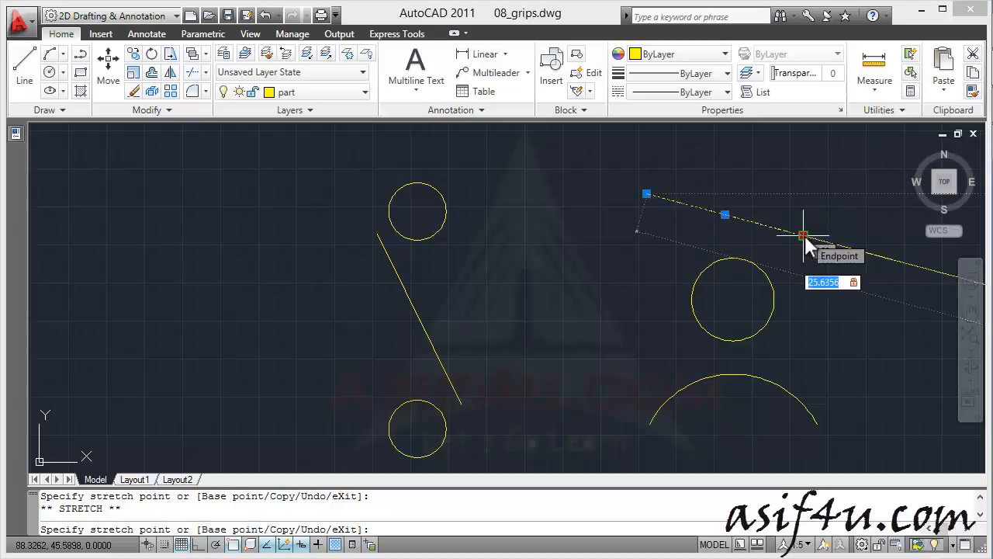
# Step: Set the total length of the upper line to 20 units and finish the stretch
pyautogui.scroll(-4, 804, 235)
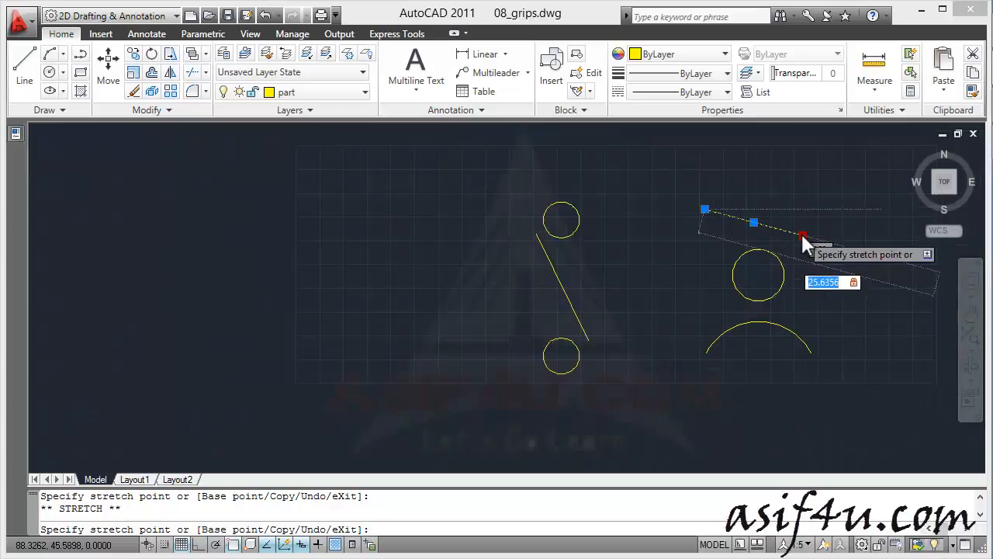
pyautogui.scroll(3, 803, 241)
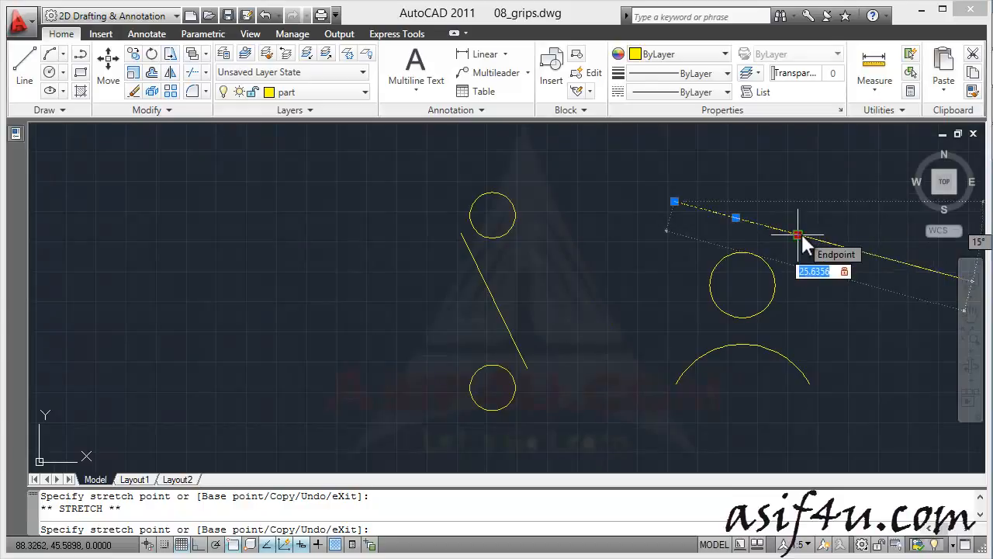
pyautogui.write('20')
pyautogui.press('Return')
pyautogui.press('Return')
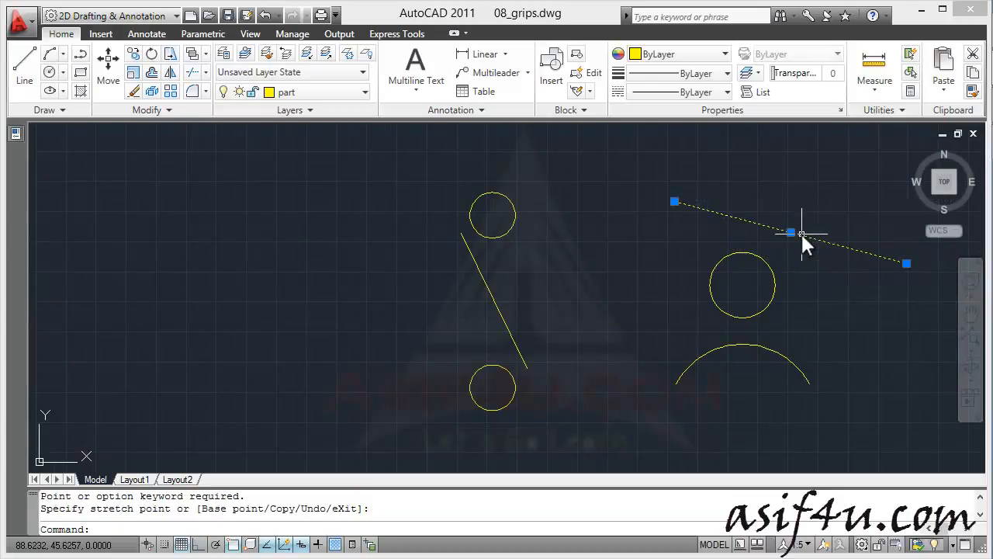
# Step: Set the upper line's angle to 25 degrees by stretching its lower-right endpoint, and erase the line
pyautogui.moveTo(909, 264)
pyautogui.click(908, 264)
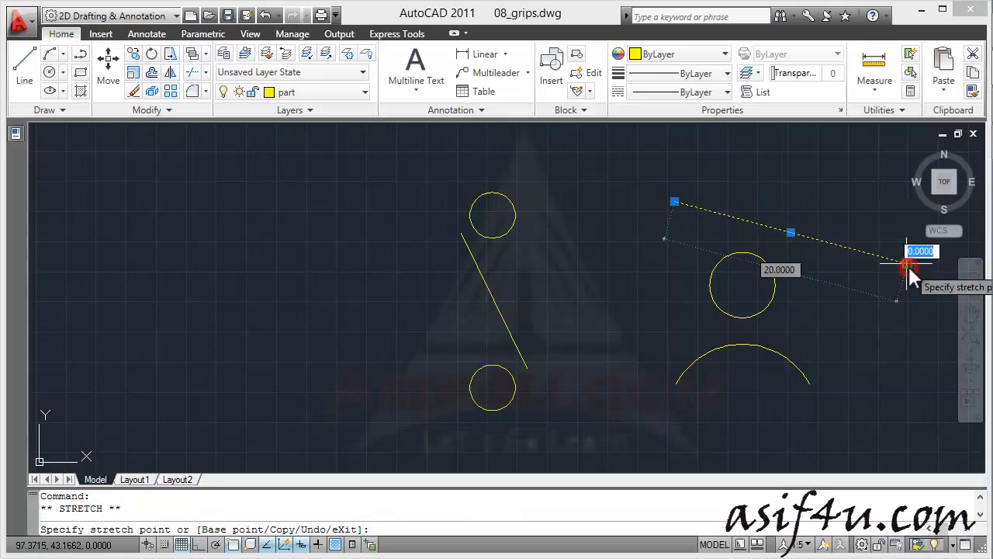
pyautogui.press('Tab')
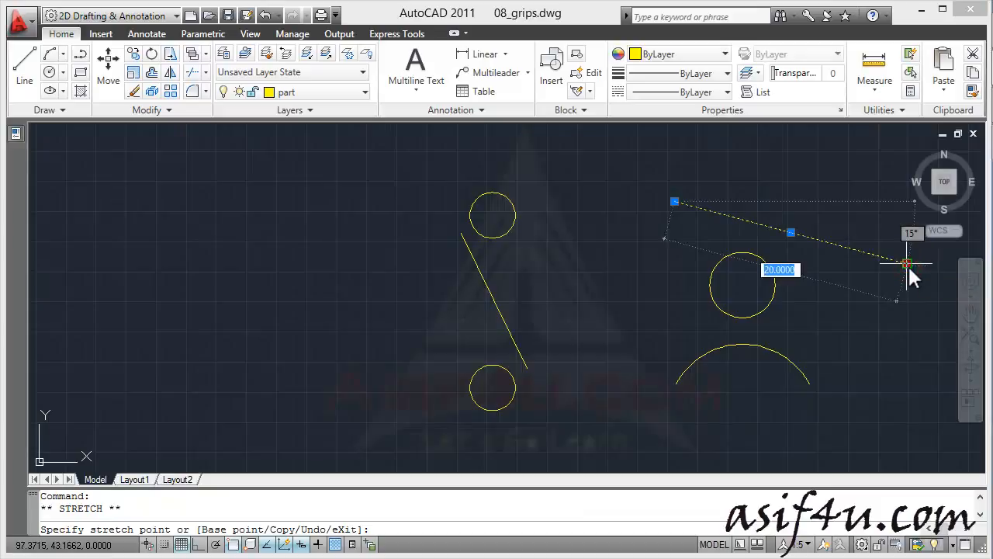
pyautogui.press('Tab')
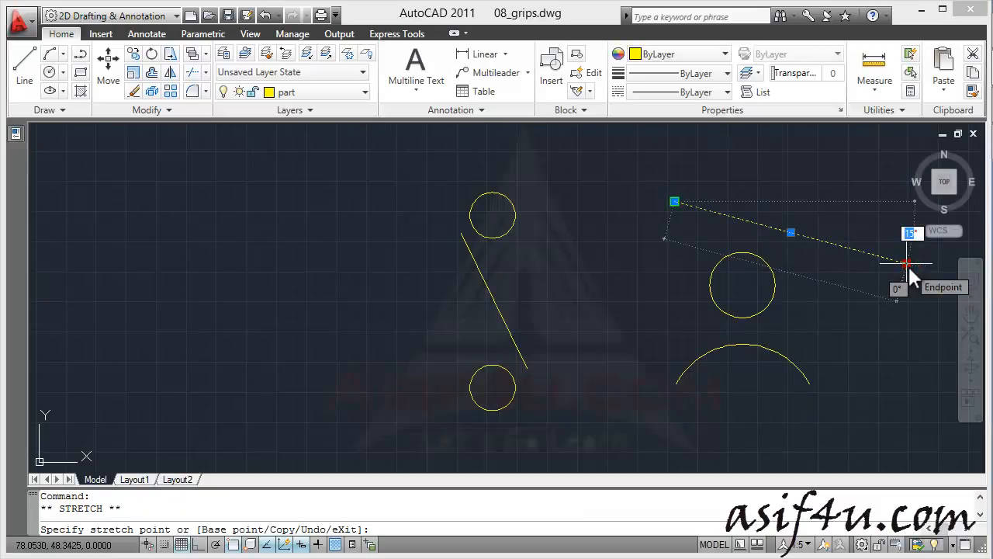
pyautogui.write('25')
pyautogui.press('Return')
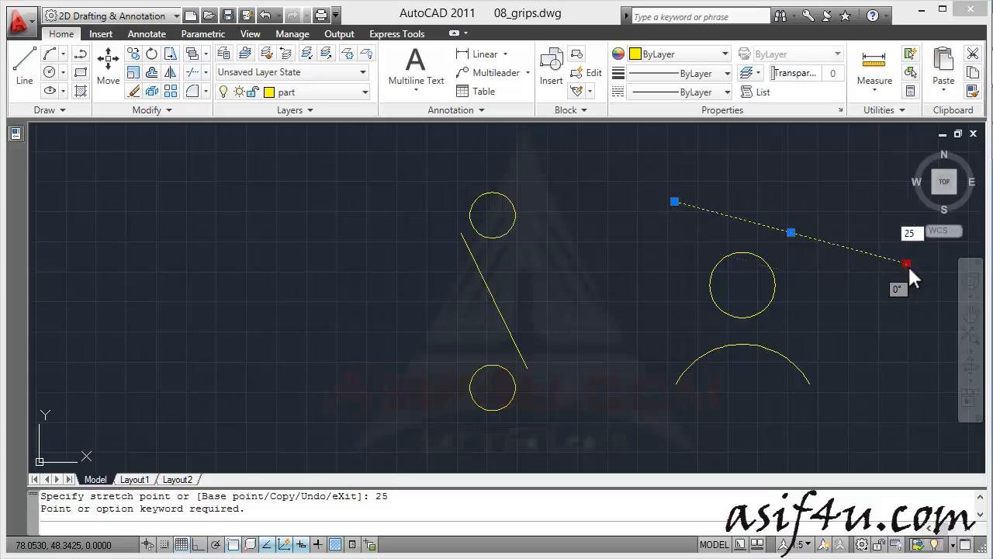
pyautogui.press('Return')
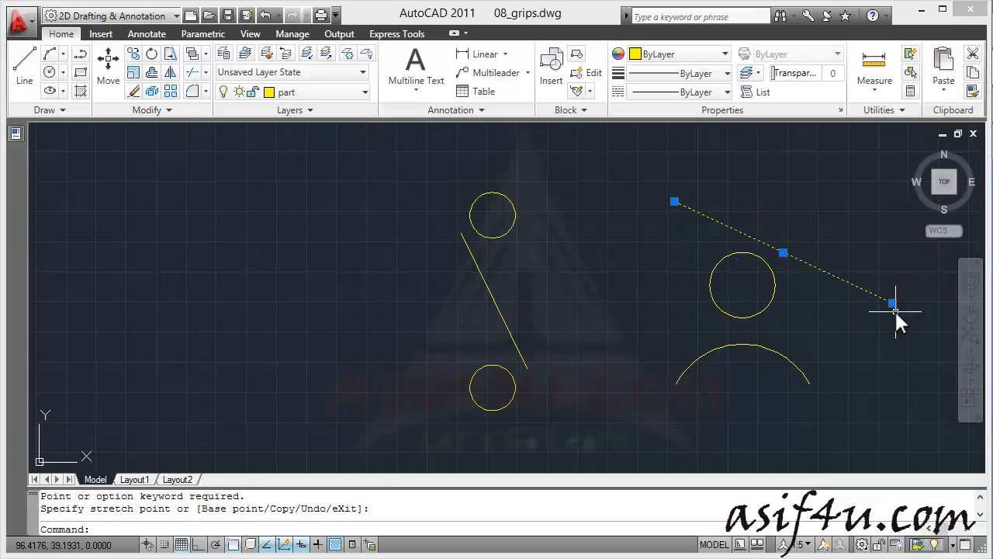
pyautogui.press('Delete')
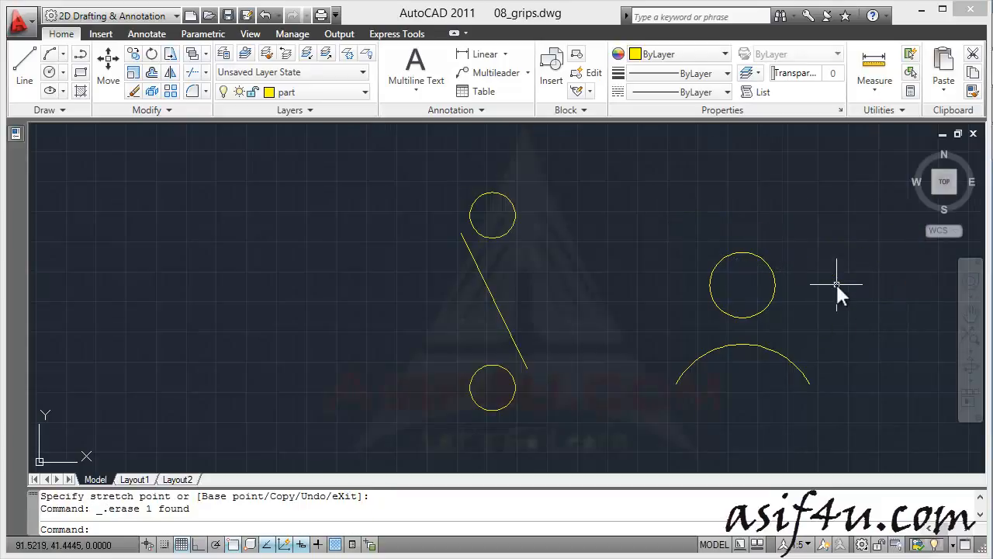
# Step: Set the radius of the circle above the arc to 4 units using its right quadrant grip
pyautogui.click(775, 287)
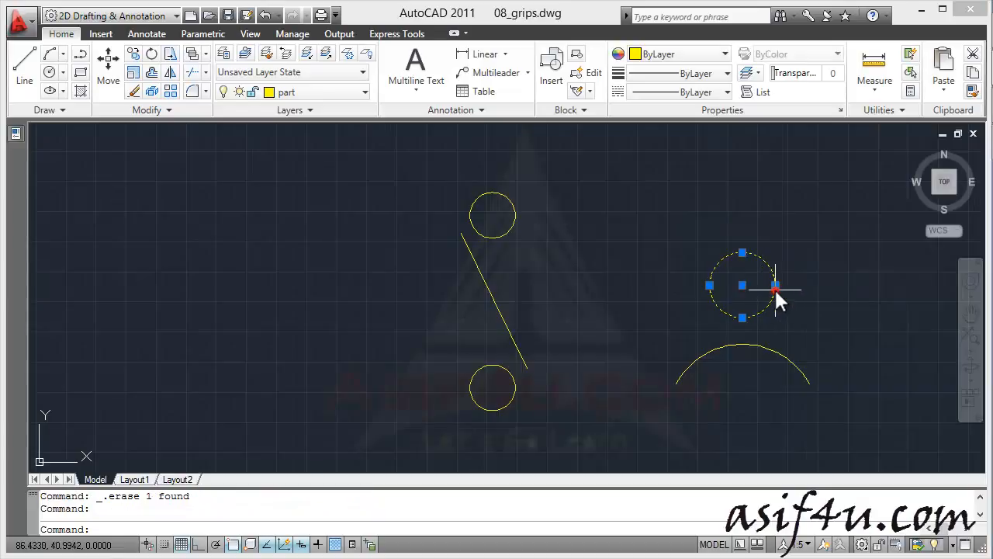
pyautogui.scroll(2, 774, 287)
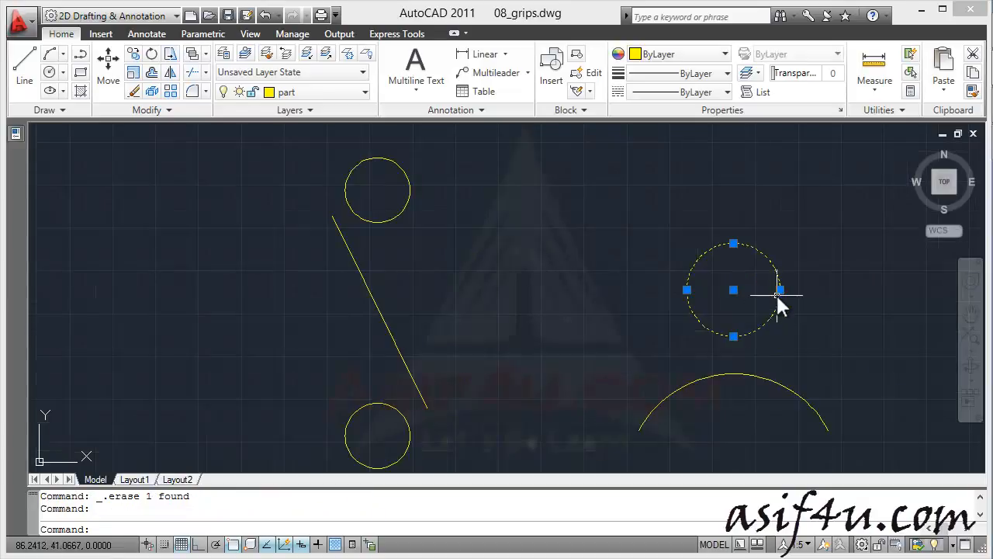
pyautogui.click(780, 290)
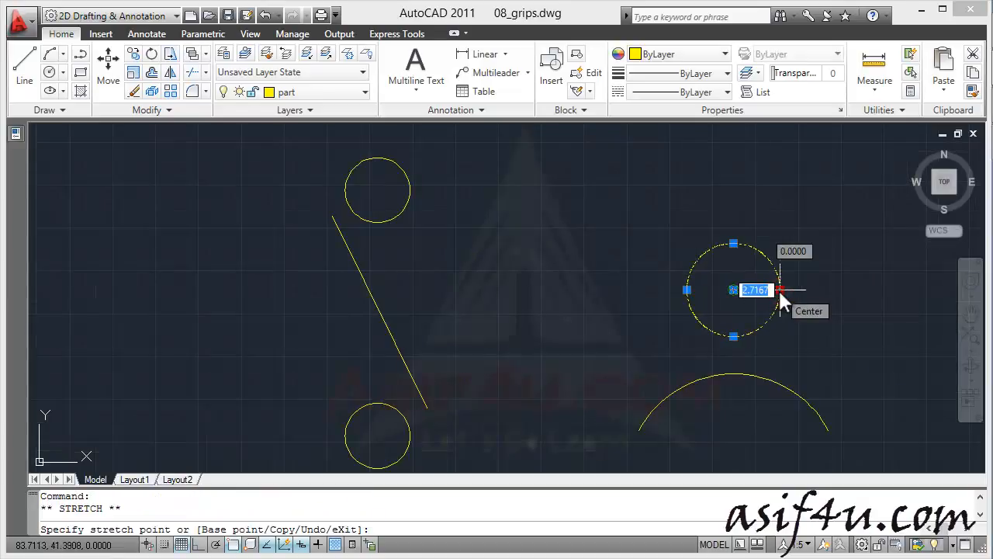
pyautogui.write('4')
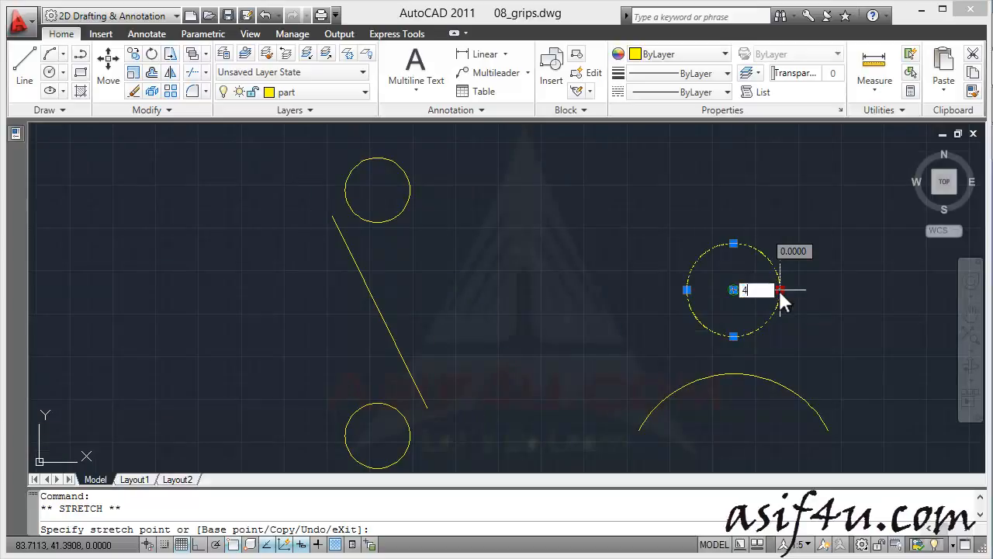
pyautogui.press('Return')
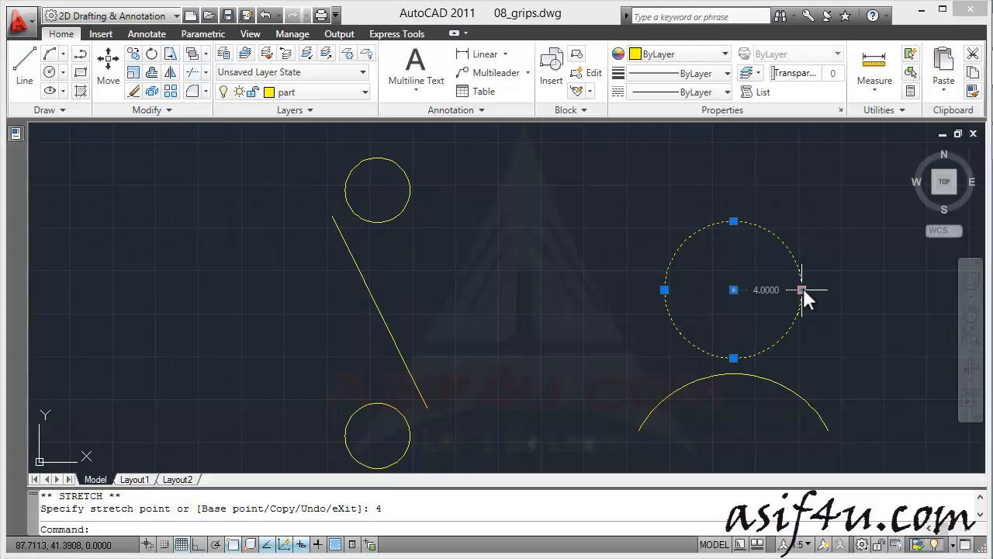
# Step: Reduce the circle's radius by 1 unit by stretching its right quadrant grip inward, and deselect the circle
pyautogui.click(802, 290)
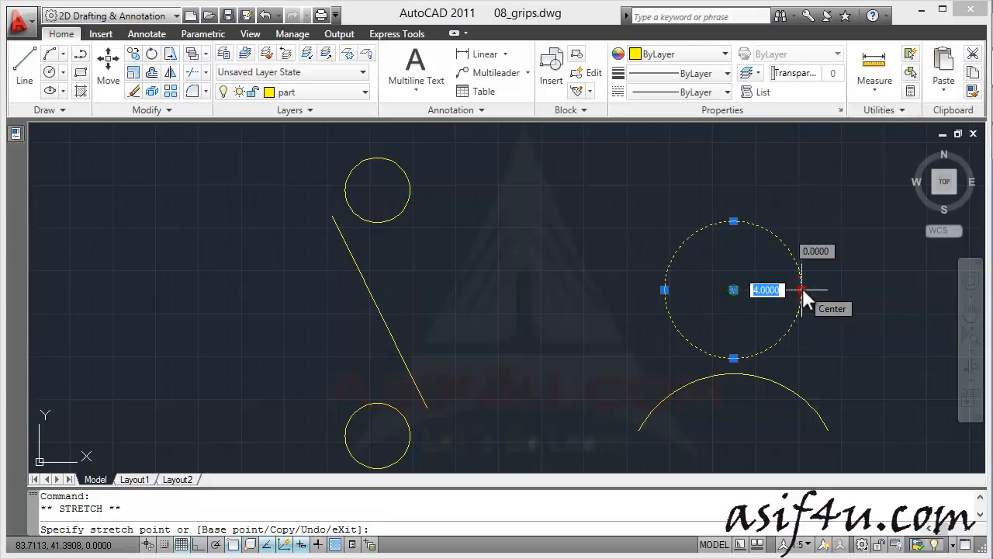
pyautogui.press('Tab')
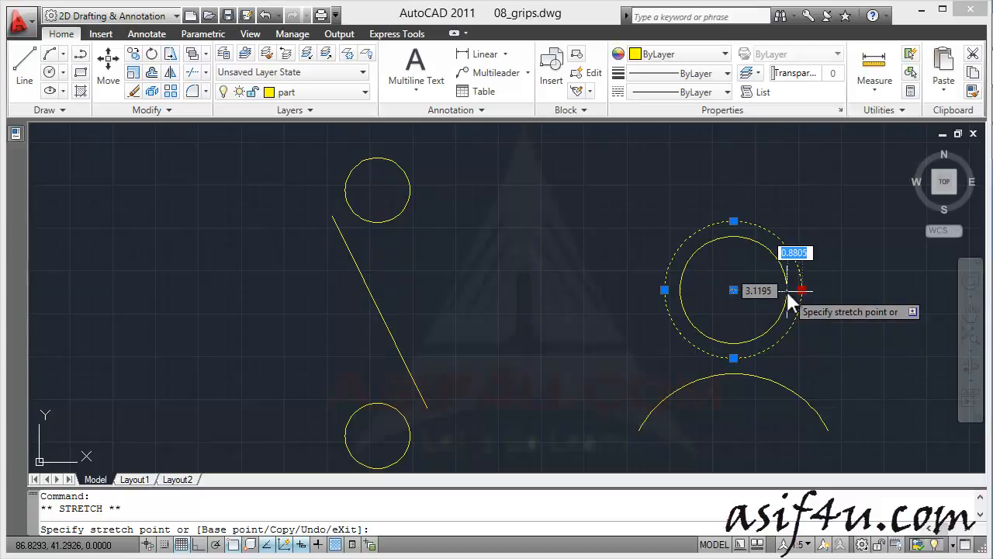
pyautogui.write('1')
pyautogui.press('Return')
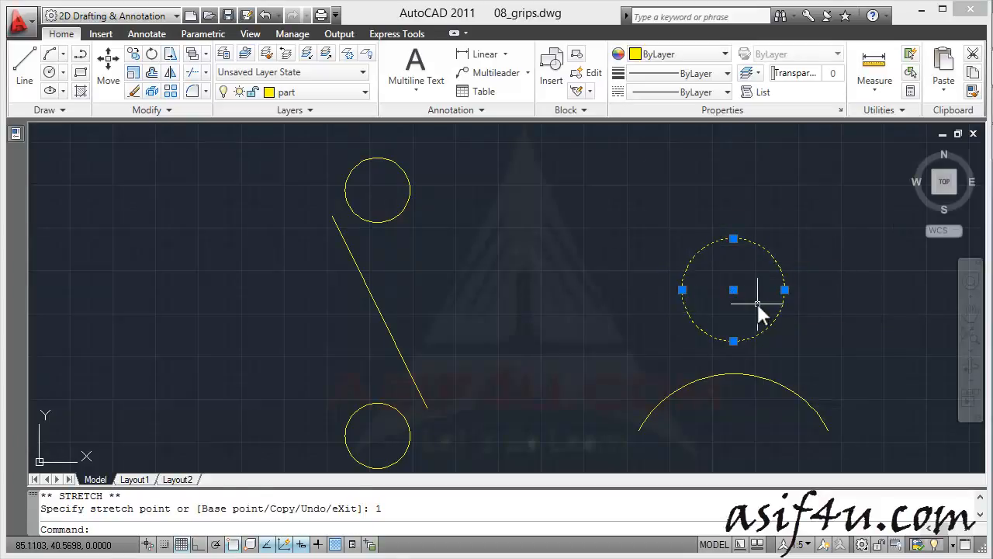
pyautogui.press('Escape')
# Step: Set the arc's radius to 5 units by stretching its midpoint radius grip
pyautogui.click(738, 372)
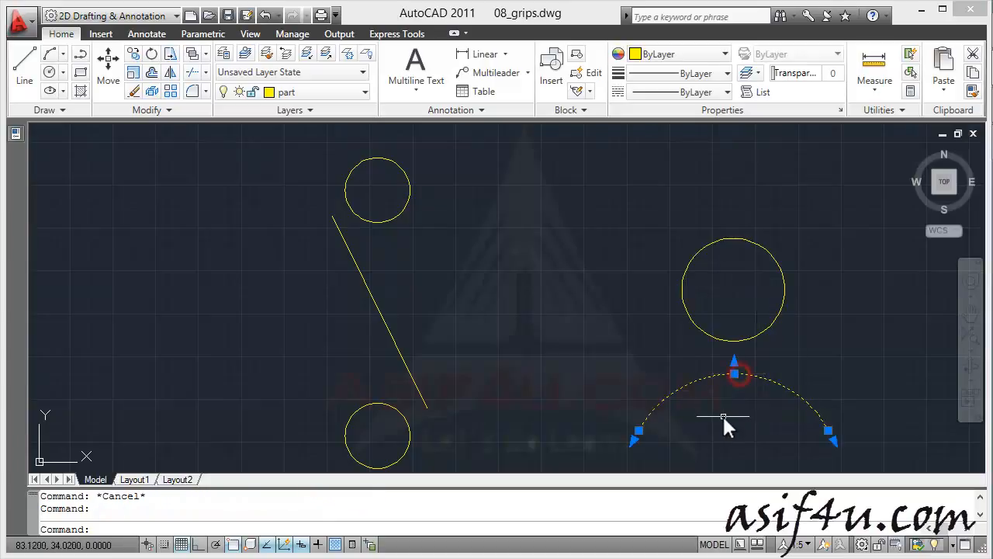
pyautogui.click(735, 373)
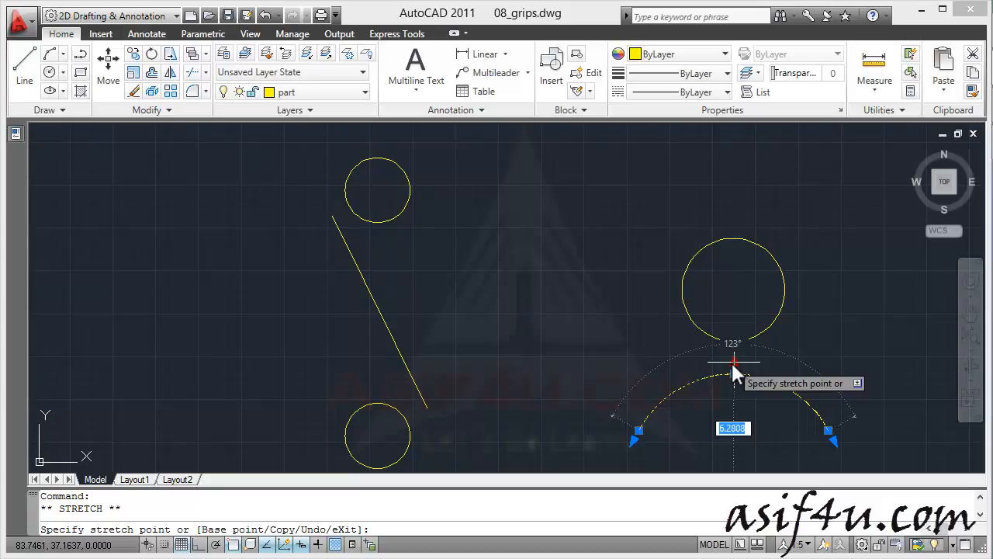
pyautogui.write('5')
pyautogui.press('Return')
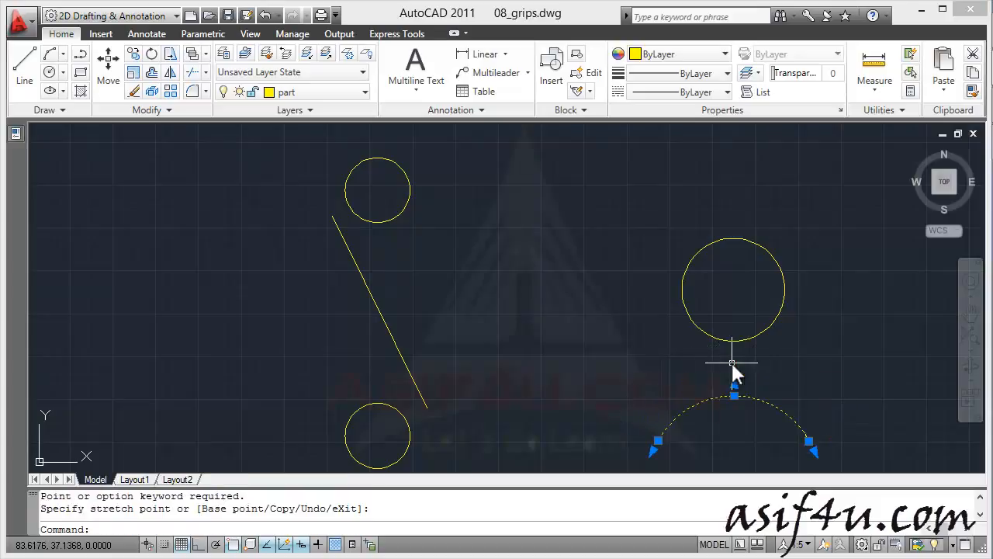
# Step: Shorten the arc slightly at its left end by stretching its arrow grip along the curve, and deselect the arc
pyautogui.click(656, 452)
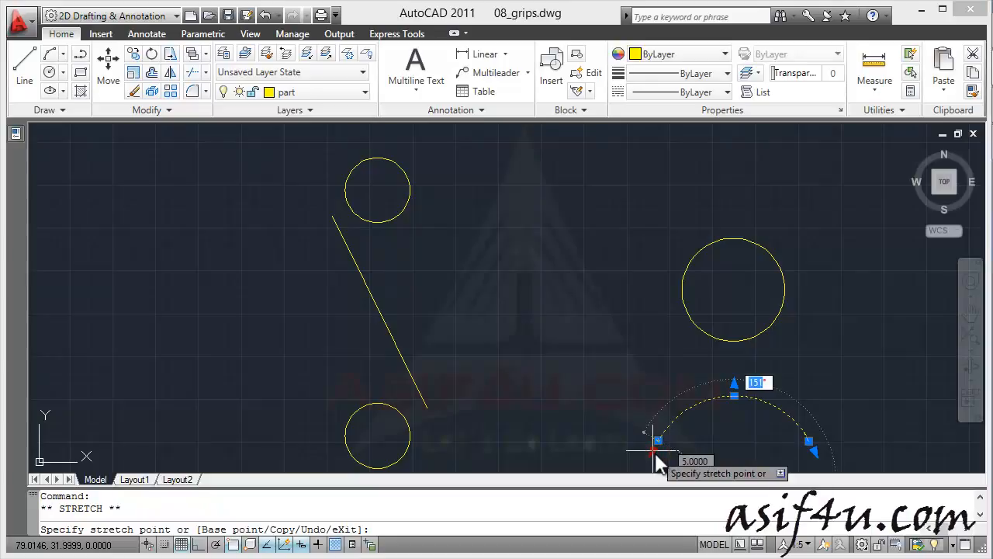
pyautogui.click(726, 398)
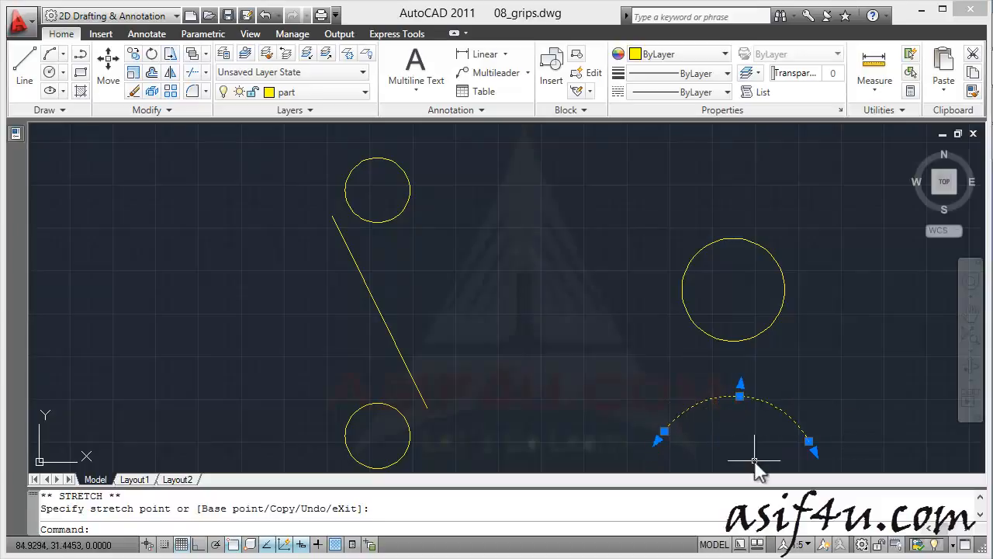
pyautogui.press('Escape')
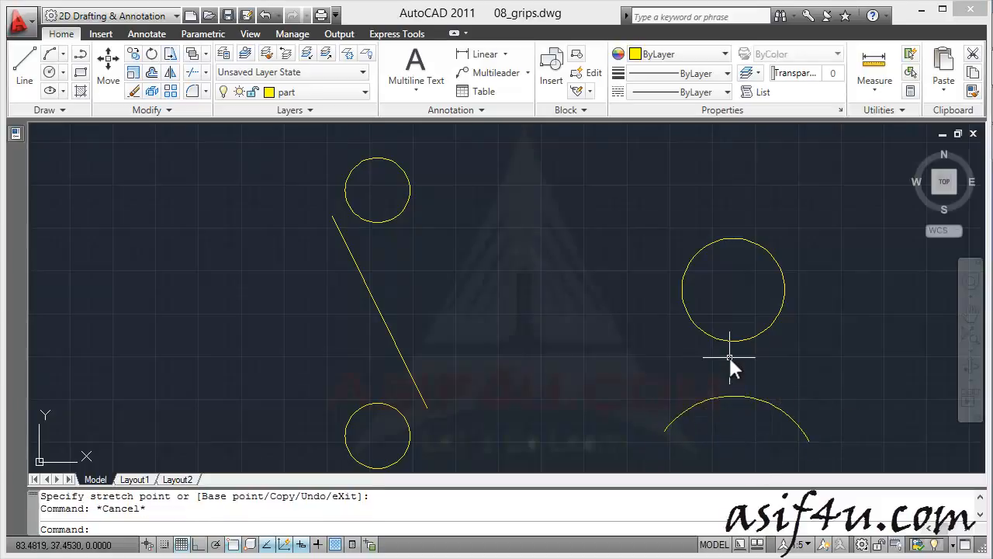
# Step: Stretch the slanted line's upper and lower endpoints to the centers of the upper and lower small circles, and deselect the line
pyautogui.moveTo(400, 267); pyautogui.dragTo(532, 246, button='middle')
pyautogui.click(492, 251)
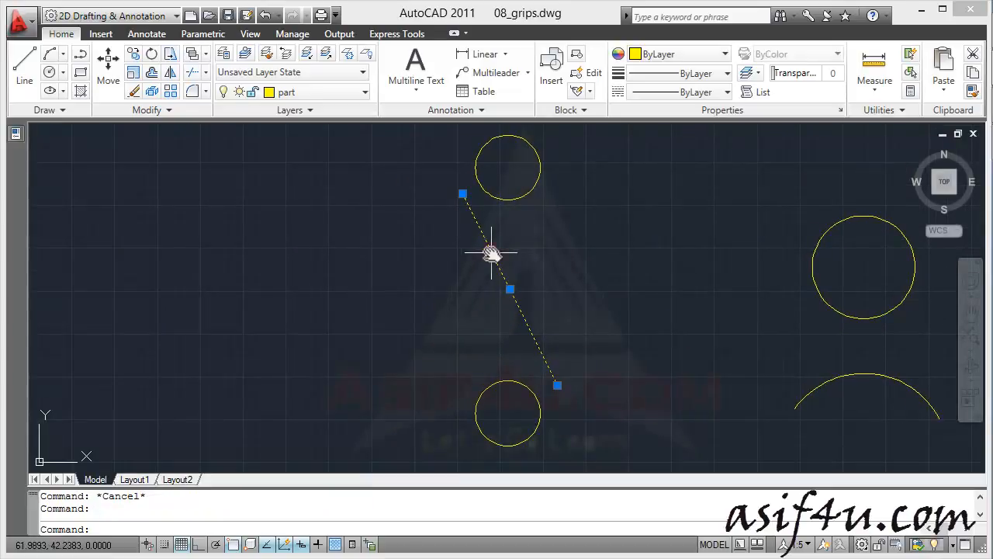
pyautogui.click(463, 194)
pyautogui.click(464, 194)
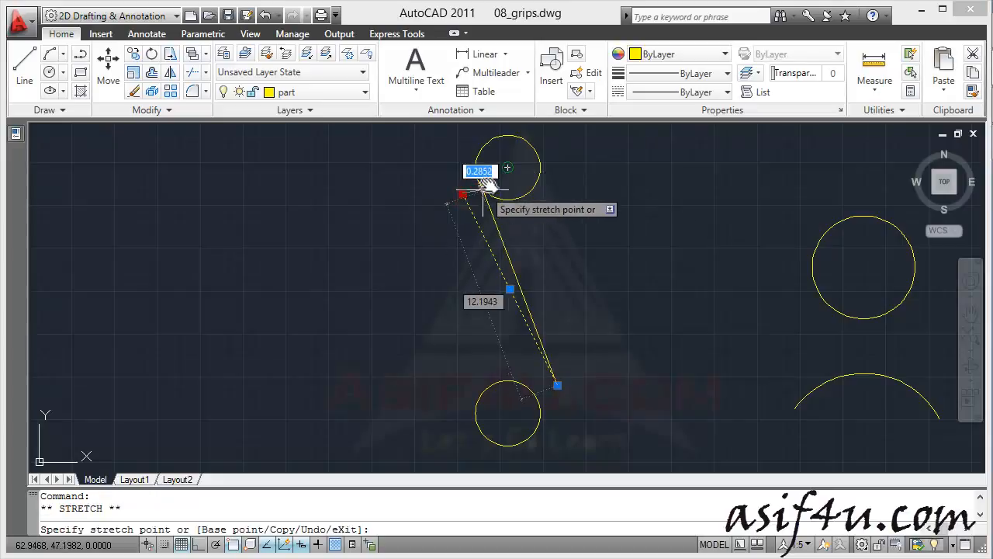
pyautogui.click(485, 184)
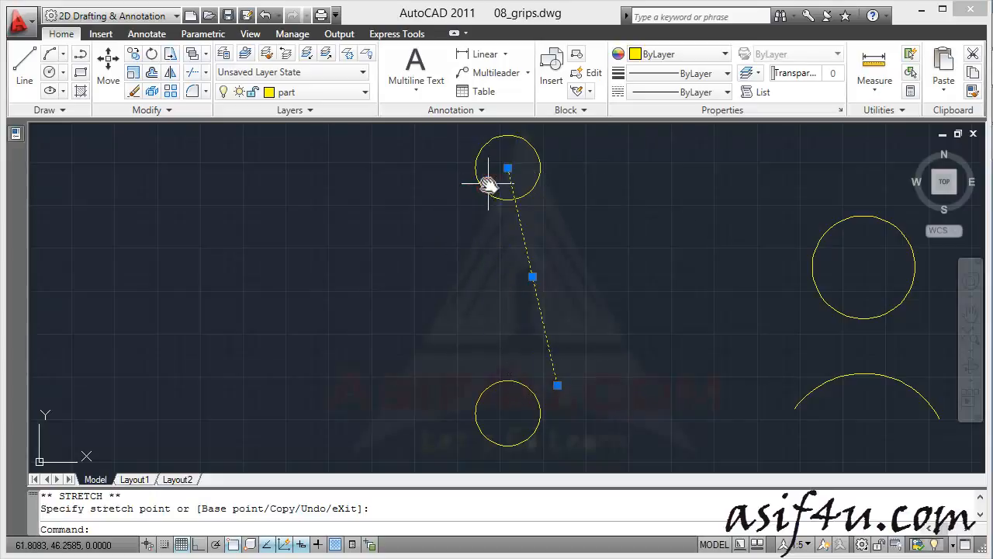
pyautogui.click(556, 384)
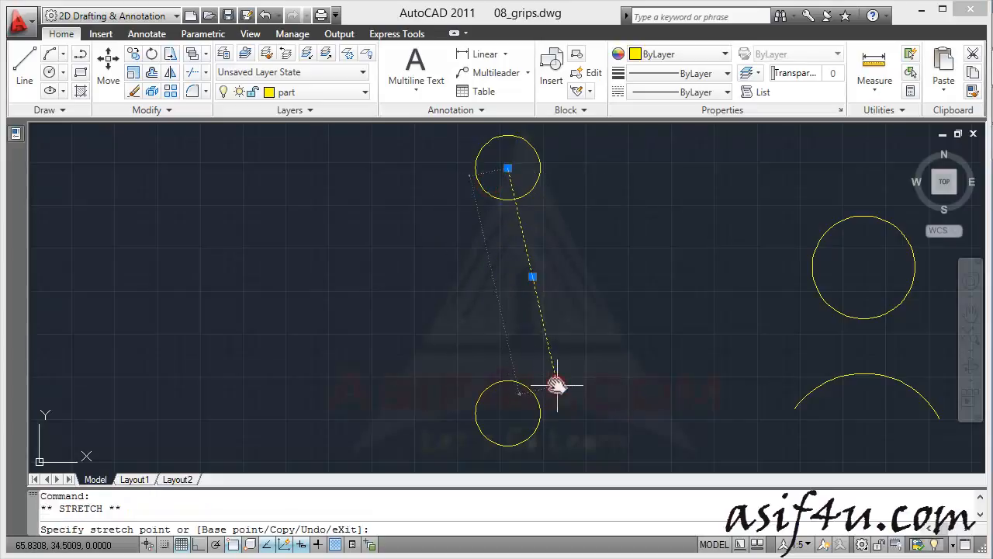
pyautogui.click(511, 414)
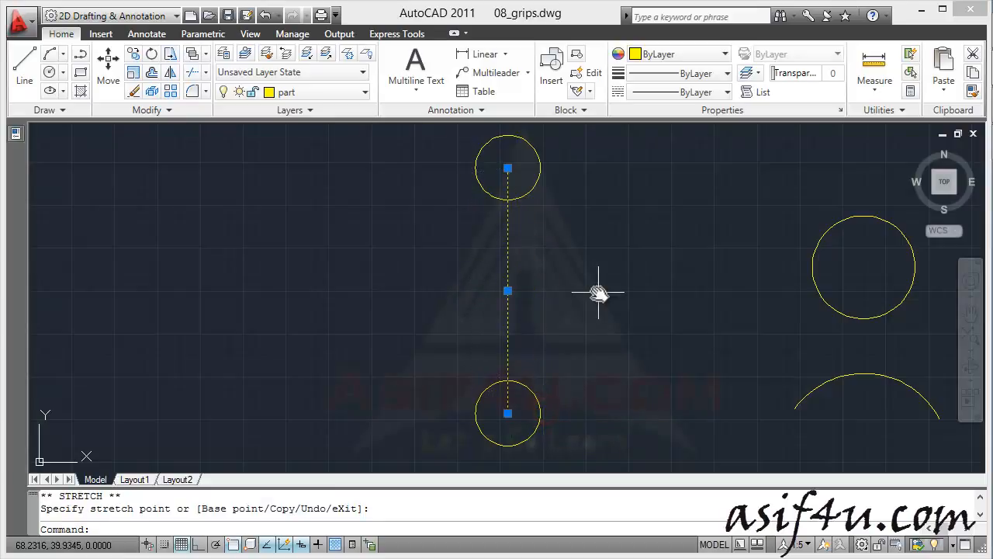
pyautogui.press('Escape')
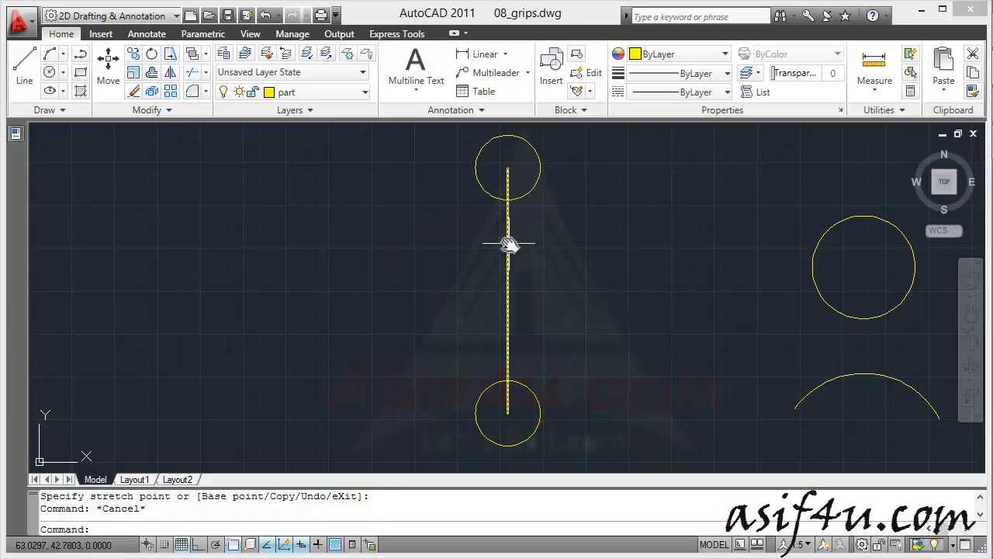
pyautogui.click(508, 244)
pyautogui.moveTo(508, 169)
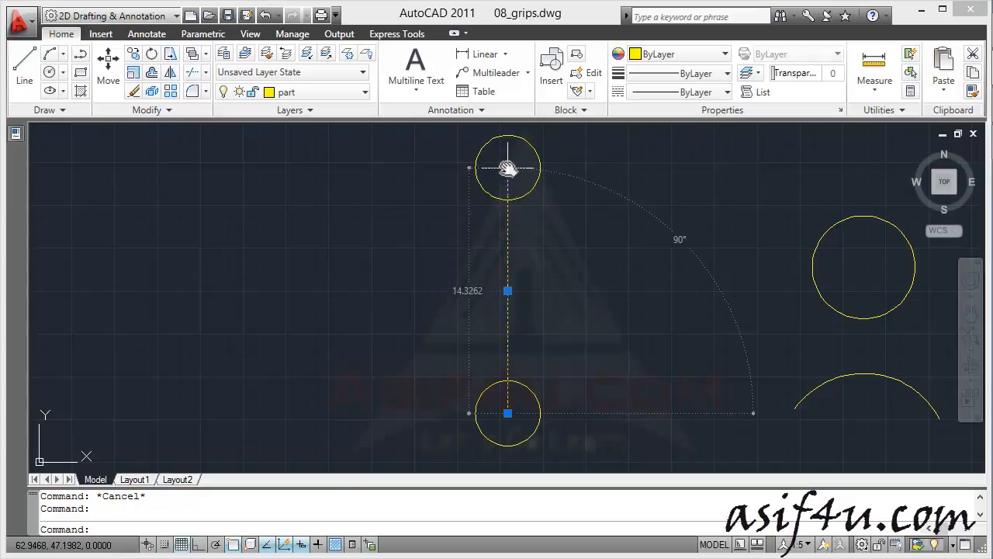
pyautogui.click(507, 167)
pyautogui.rightClick(507, 168)
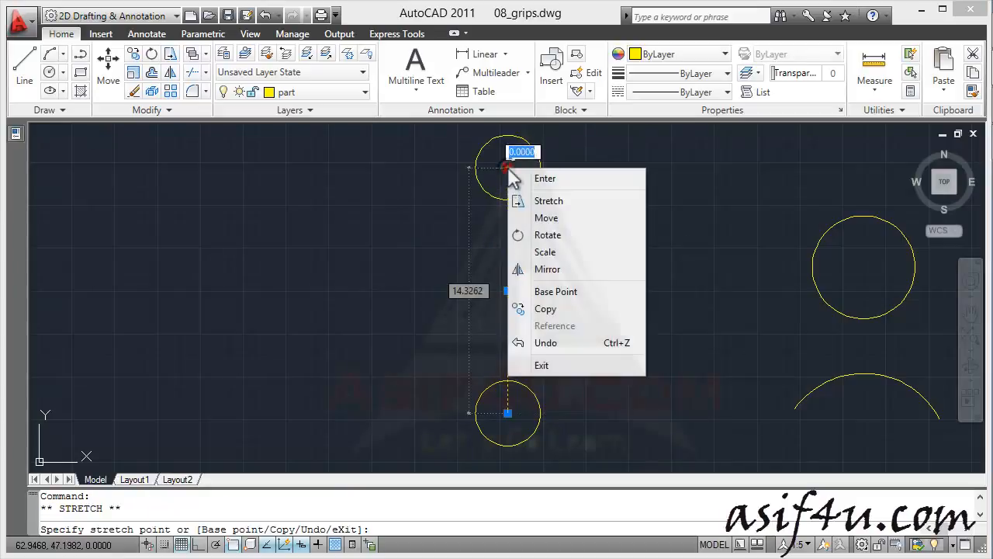
pyautogui.click(576, 235)
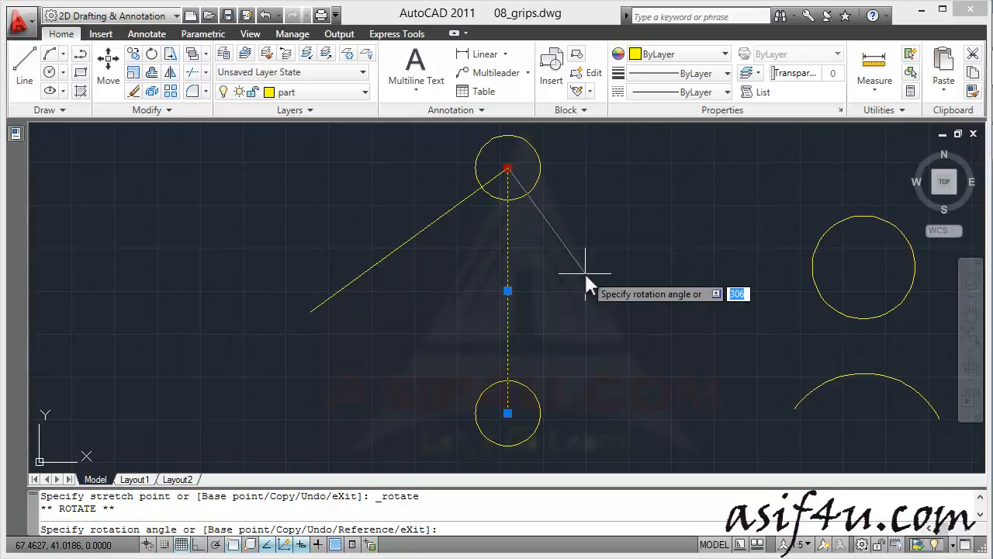
pyautogui.press('Escape')
pyautogui.press('Escape')
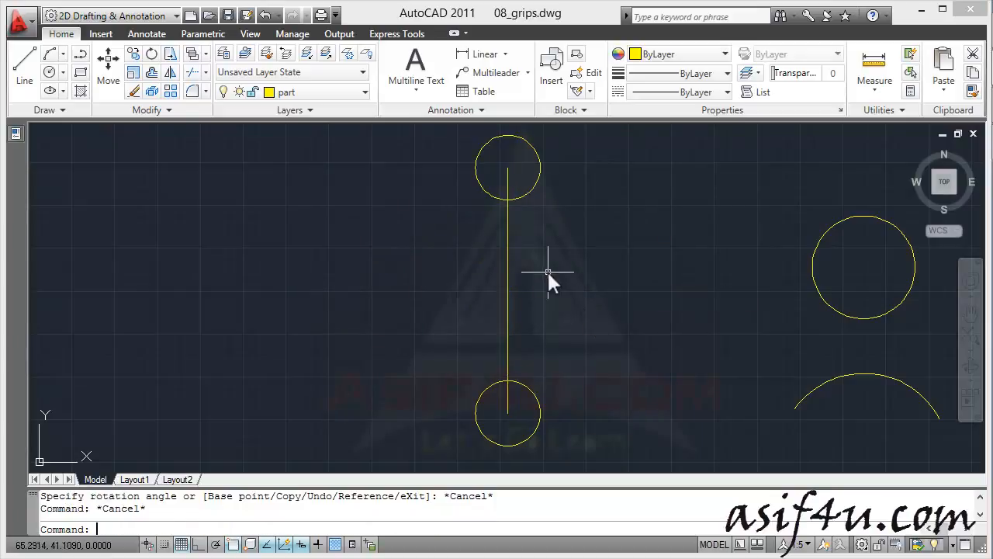
# Step: Rotate the vertical line together with its two end circles by 90 degrees about the line's midpoint, and deselect them
pyautogui.scroll(-2, 539, 271)
pyautogui.click(463, 170)
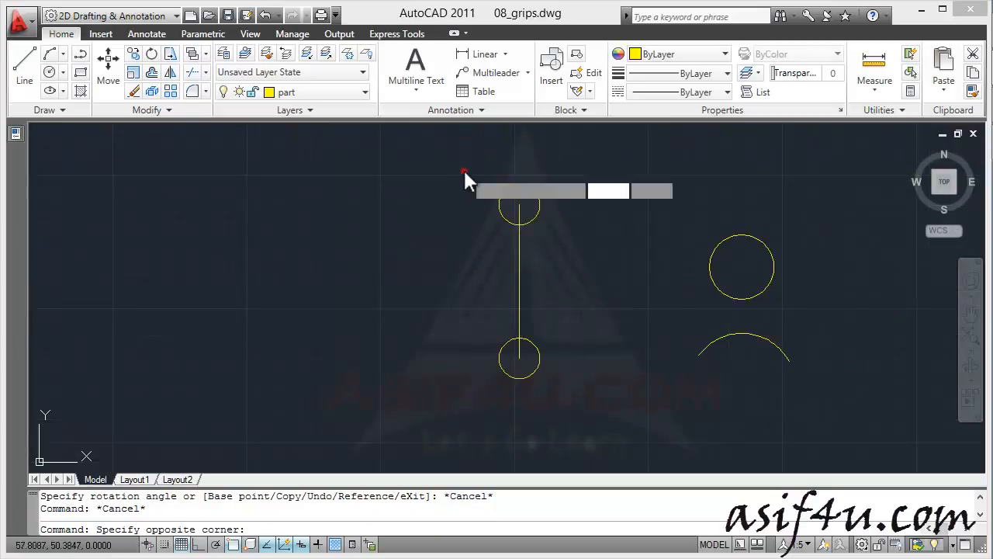
pyautogui.click(567, 398)
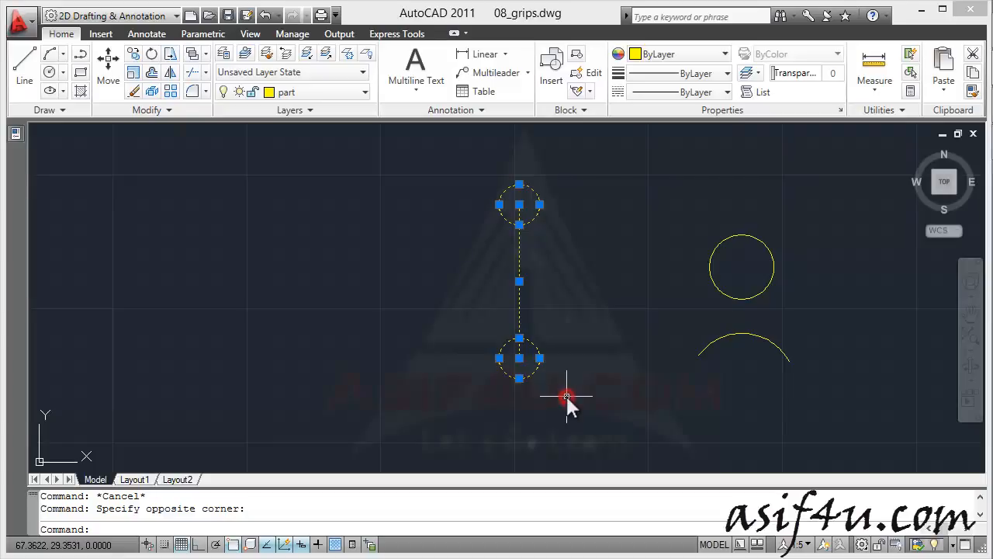
pyautogui.click(521, 282)
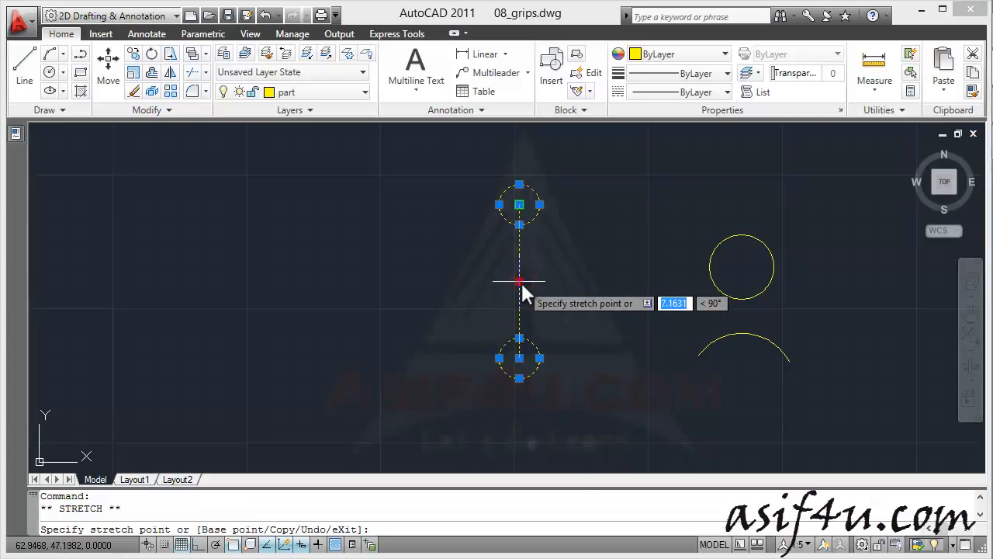
pyautogui.rightClick(530, 267)
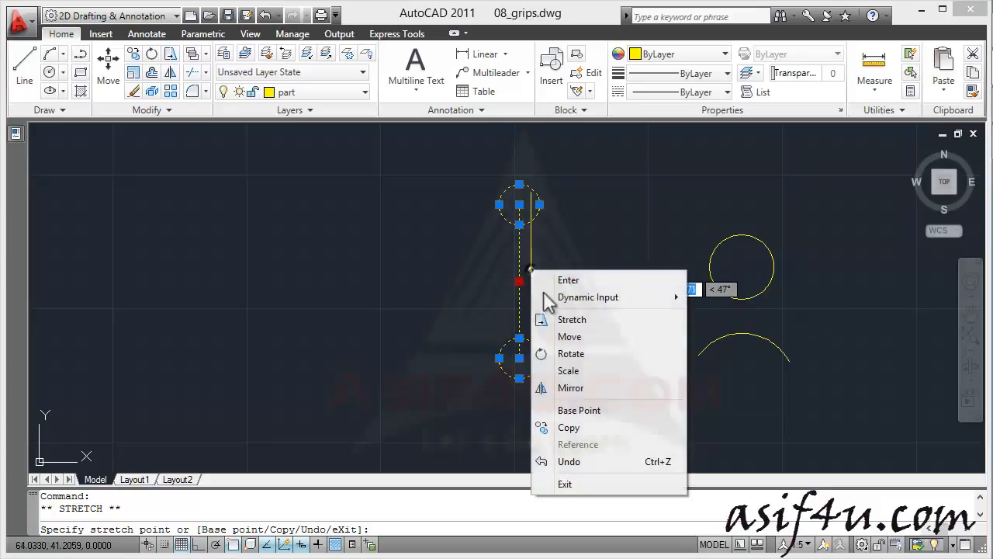
pyautogui.click(568, 354)
pyautogui.write('90')
pyautogui.press('Return')
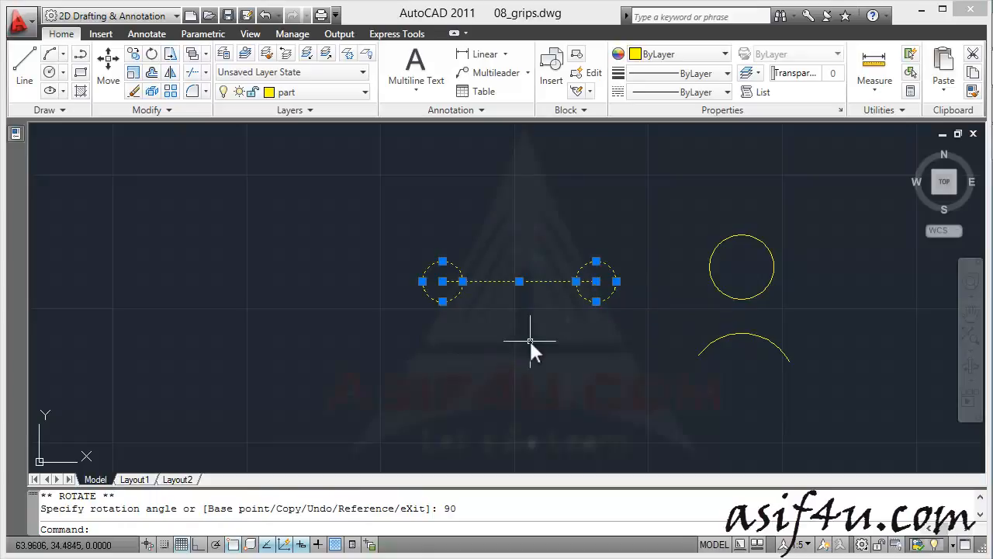
pyautogui.press('Escape')
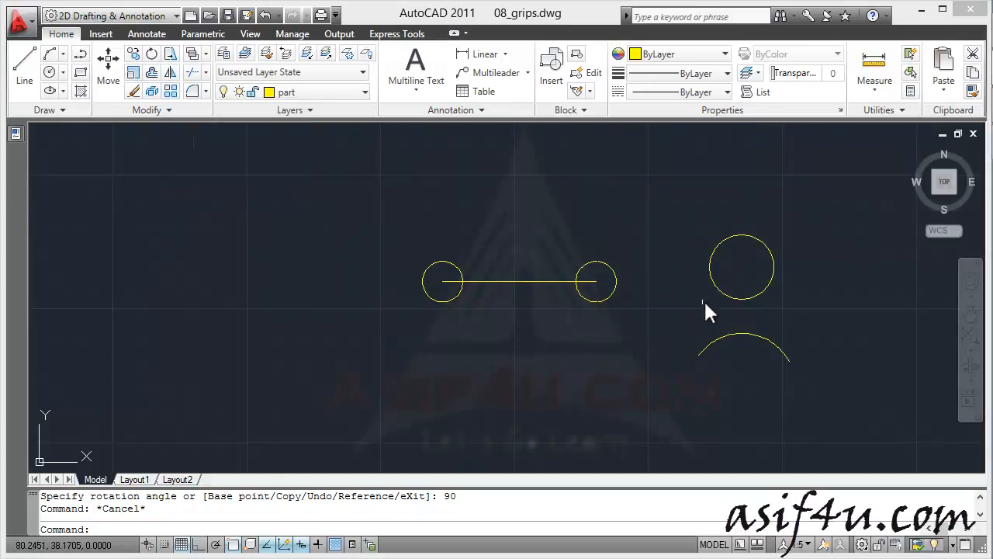
# Step: Erase the rounded tab with its small hole and the edge segment below it from the left plate
pyautogui.moveTo(761, 285)
pyautogui.mouseDown(button='middle')
pyautogui.moveTo(492, 314)
pyautogui.moveTo(275, 301)
pyautogui.mouseUp(button='middle')
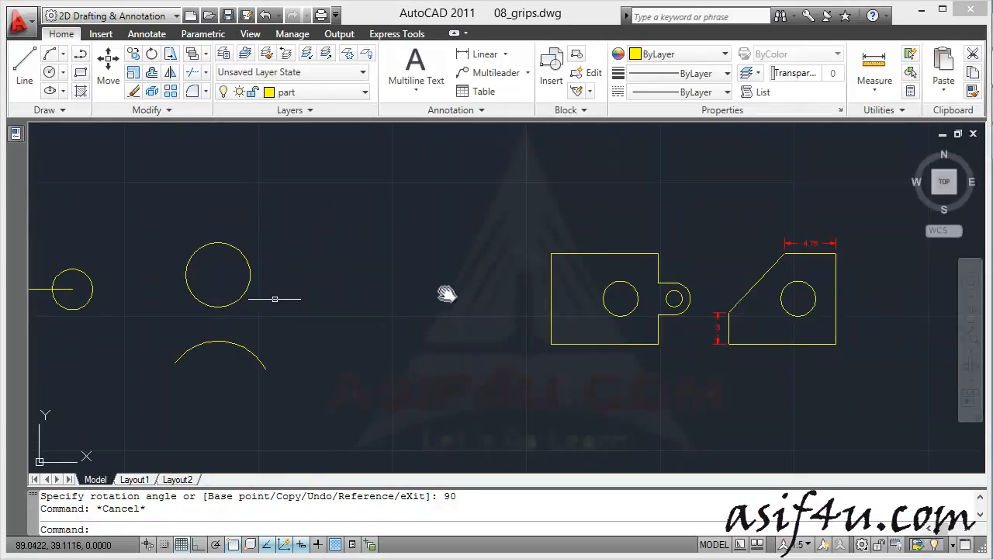
pyautogui.scroll(3, 756, 289)
pyautogui.moveTo(686, 302); pyautogui.dragTo(655, 302, button='middle')
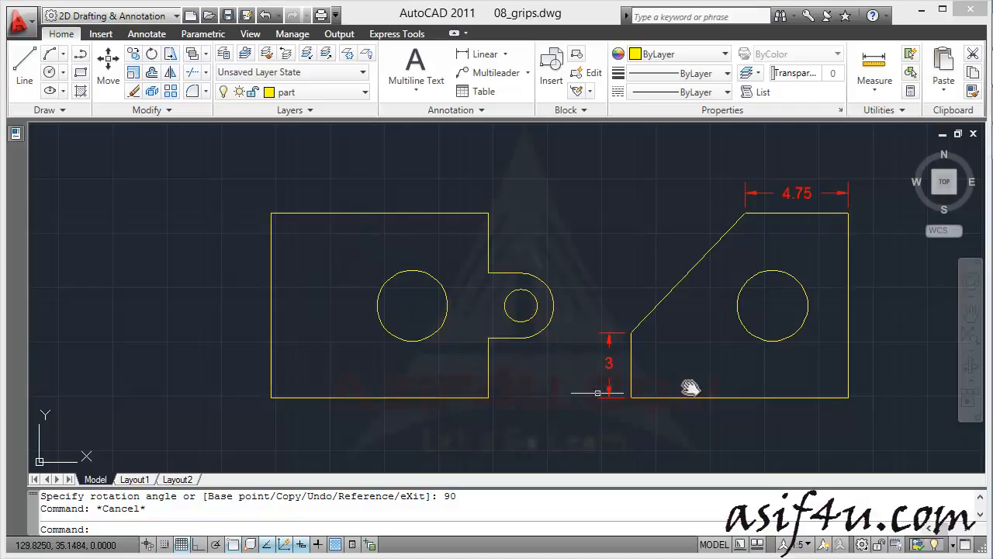
pyautogui.click(567, 379)
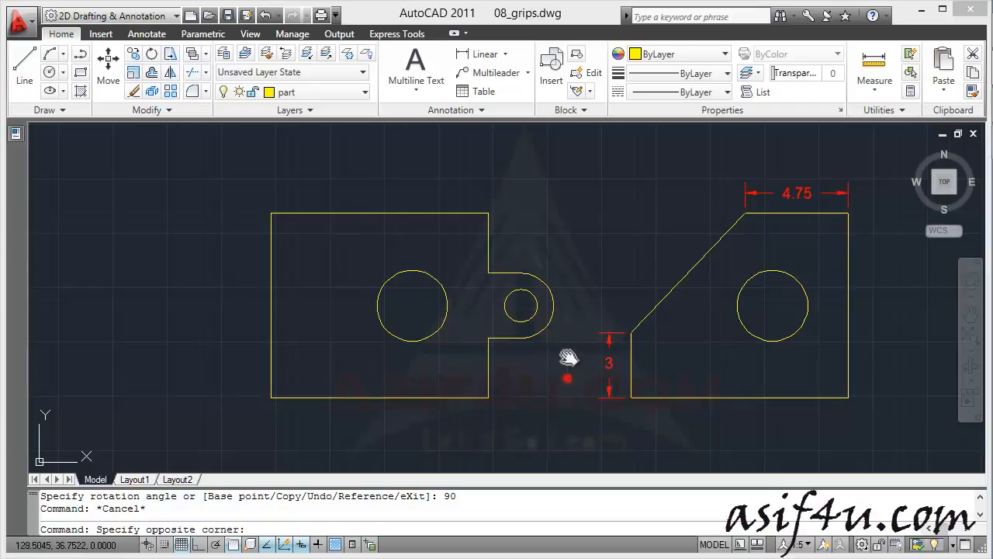
pyautogui.click(481, 291)
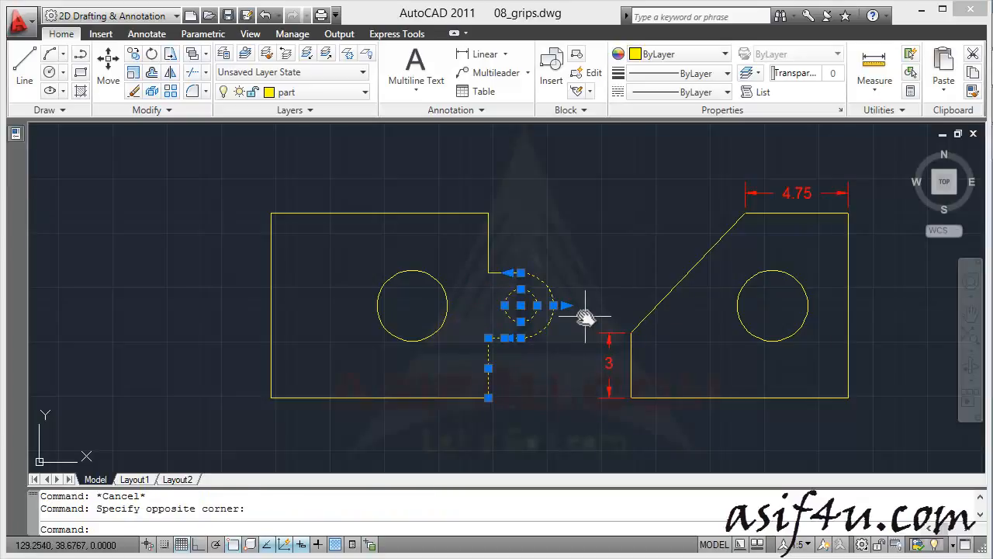
pyautogui.press('Delete')
pyautogui.click(501, 273)
pyautogui.press('Delete')
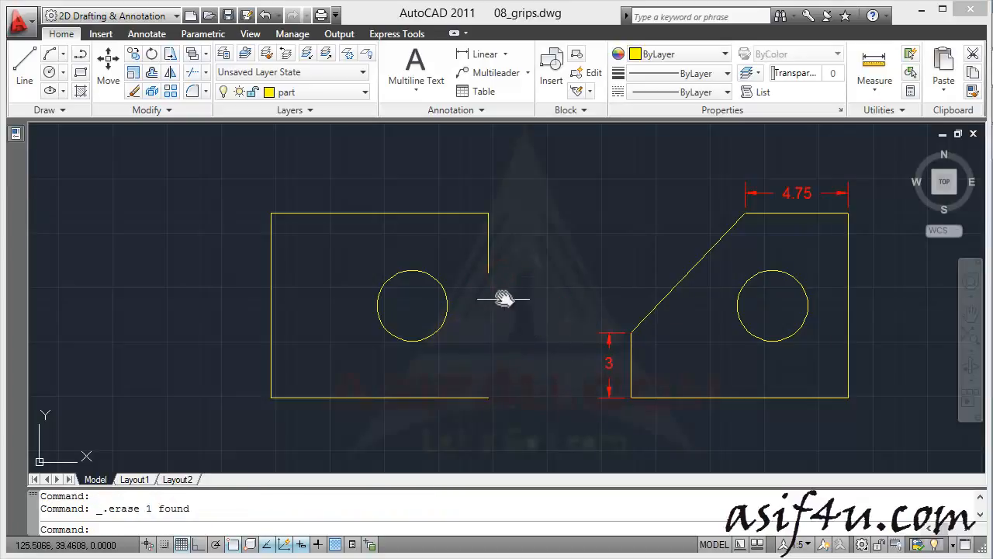
# Step: Close the left plate's right side by stretching the remaining vertical edge down to the bottom edge's right endpoint, and deselect it
pyautogui.click(490, 272)
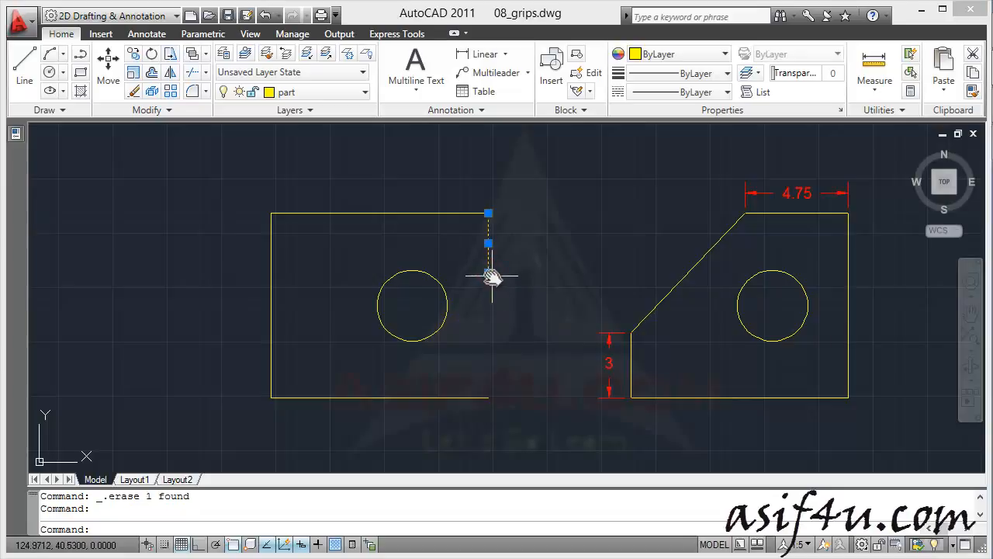
pyautogui.click(490, 273)
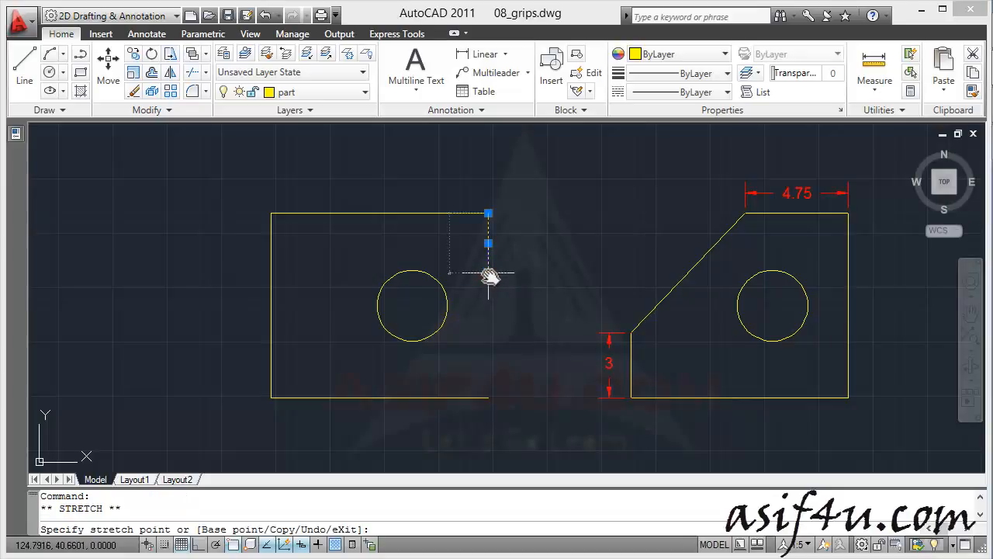
pyautogui.click(488, 398)
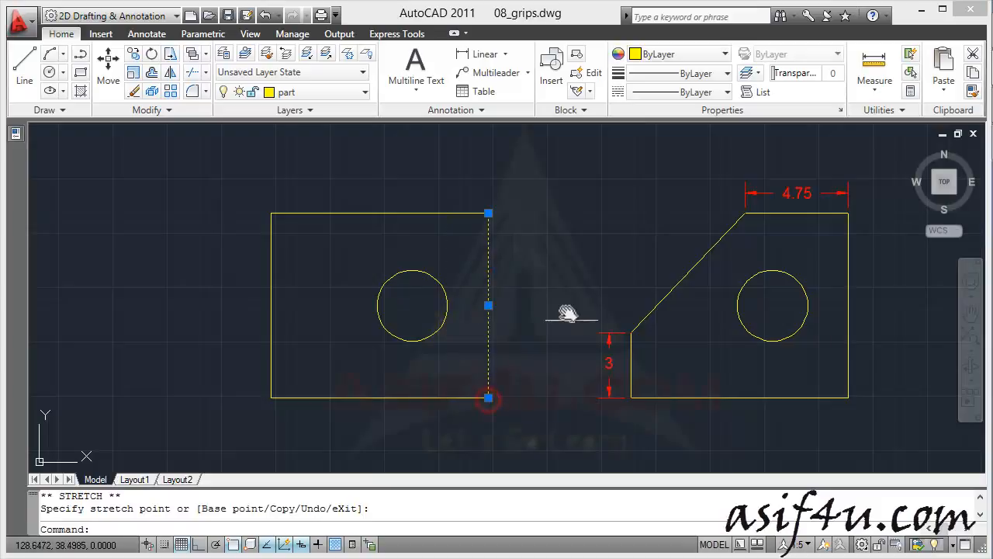
pyautogui.press('Escape')
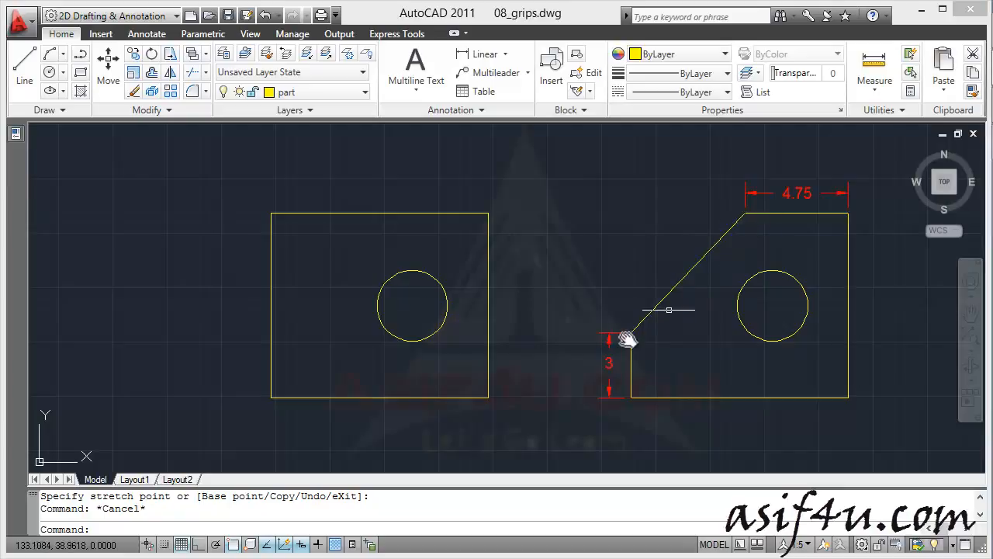
# Step: Shorten the left plate's top edge by 5.25 units by stretching its left endpoint inward
pyautogui.click(276, 214)
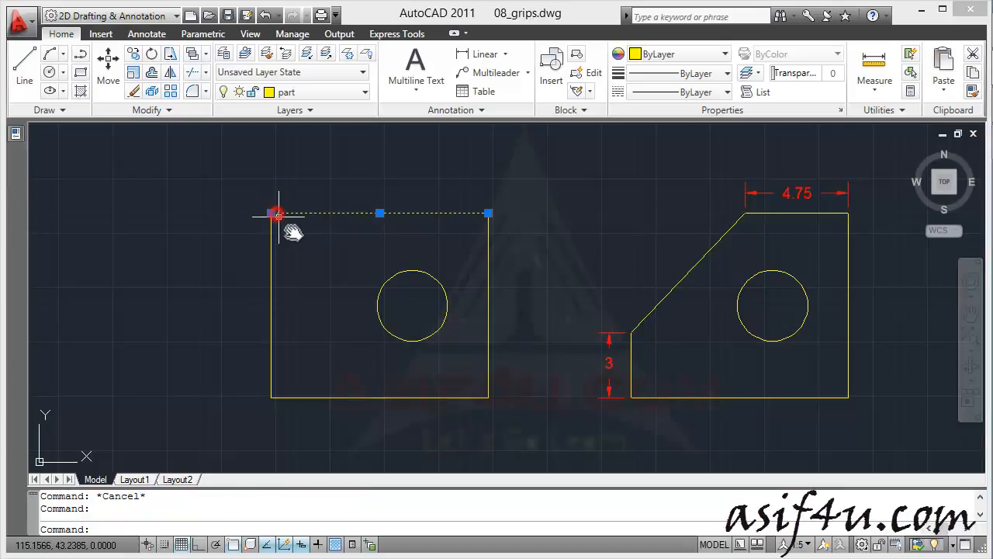
pyautogui.click(273, 215)
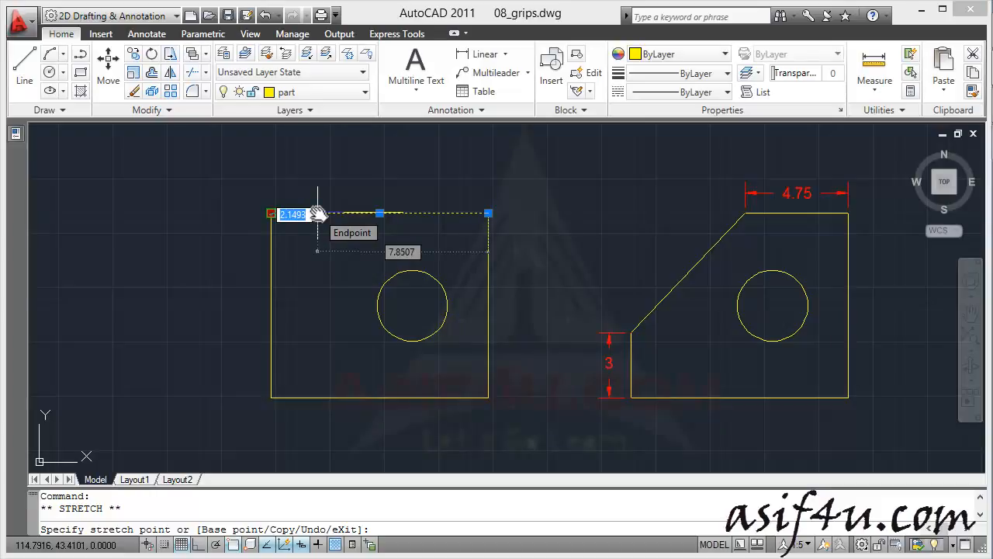
pyautogui.write('5.25')
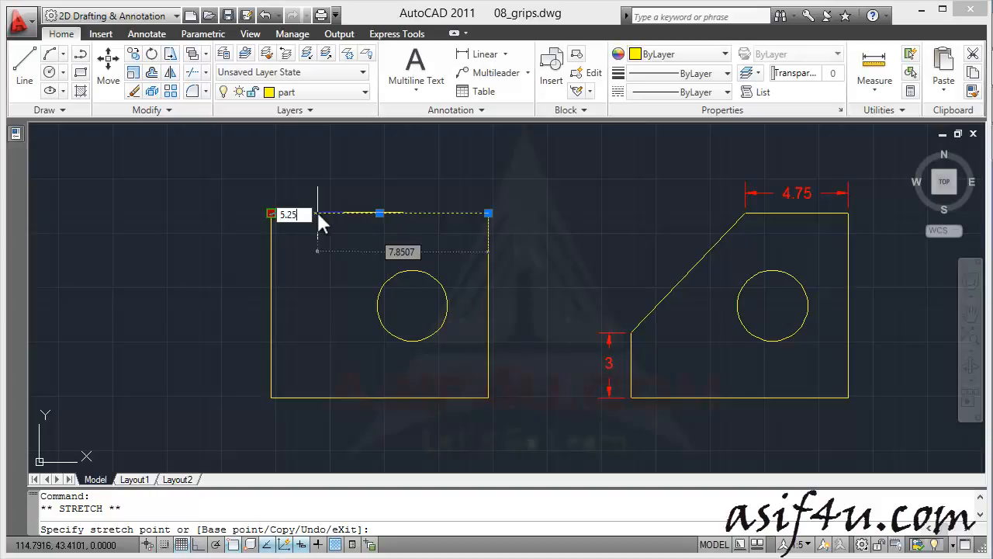
pyautogui.press('Return')
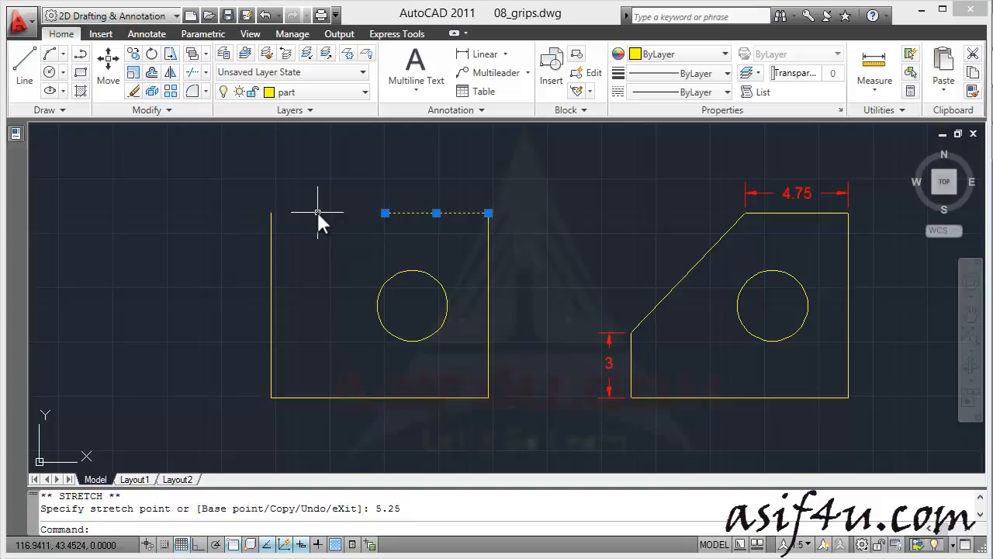
# Step: Shorten the left plate's left vertical edge to a total length of 3 by stretching its upper endpoint downward, and deselect it
pyautogui.press('Escape')
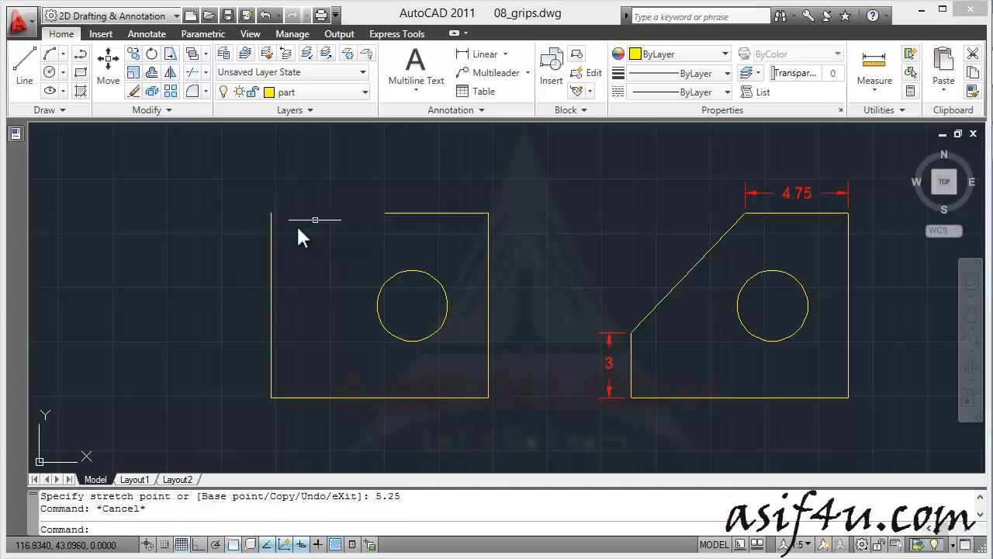
pyautogui.click(269, 243)
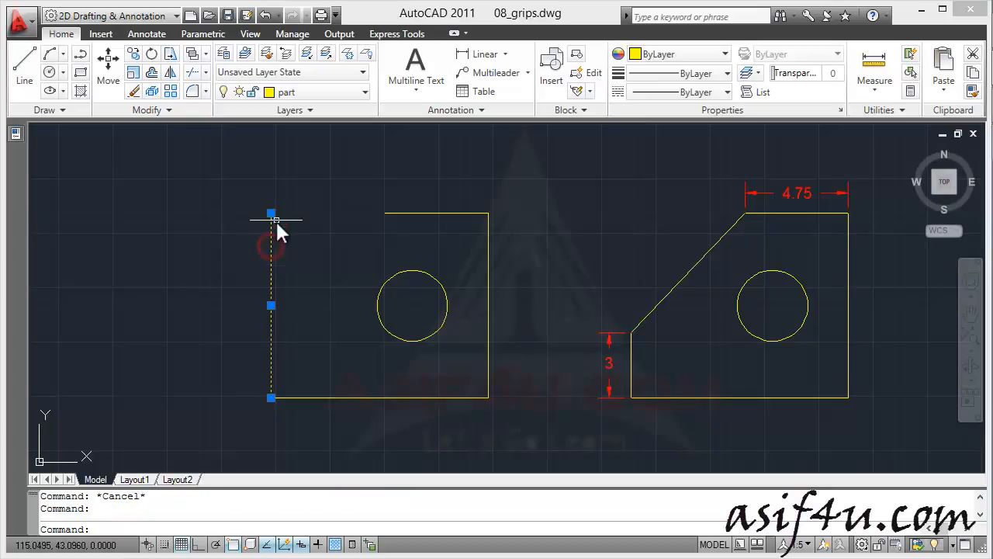
pyautogui.click(272, 212)
pyautogui.click(272, 209)
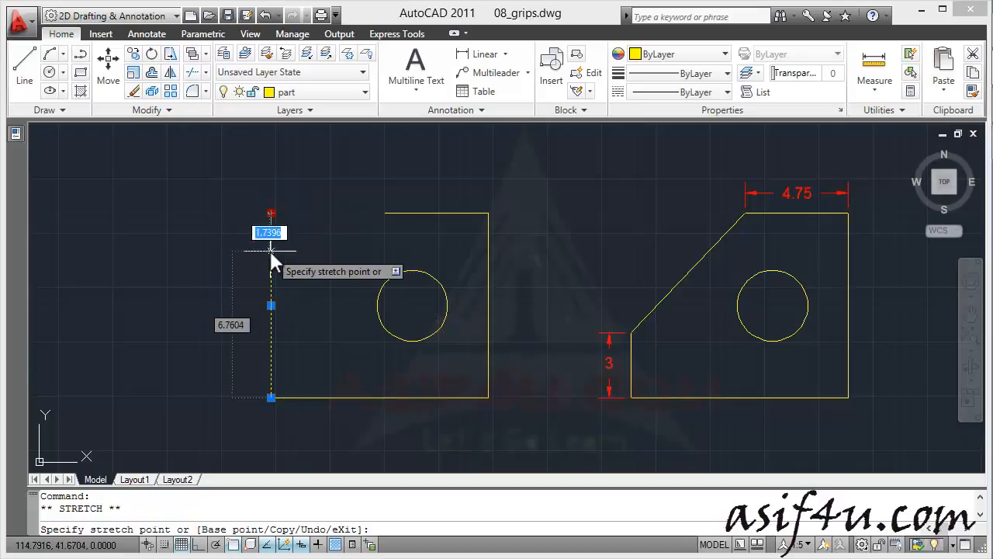
pyautogui.press('Tab')
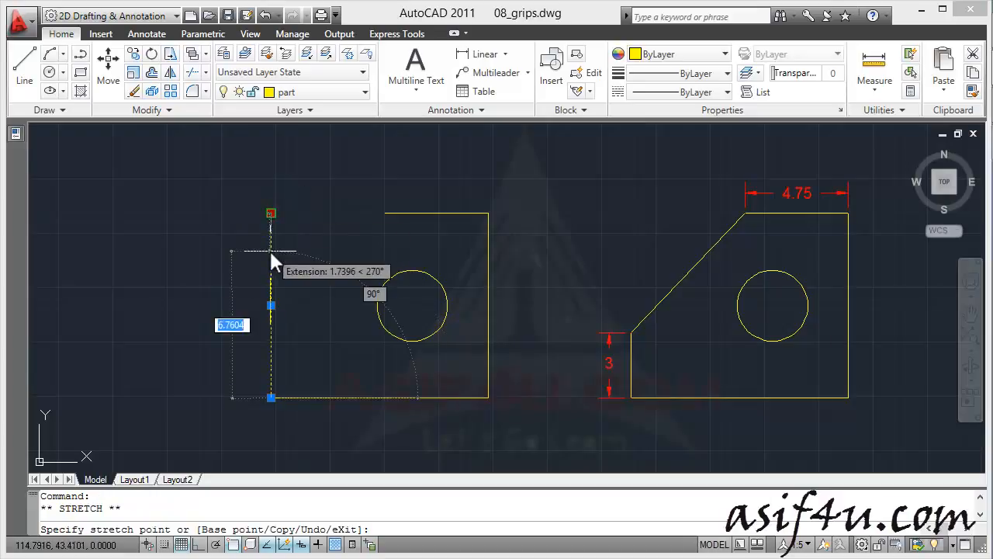
pyautogui.write('3')
pyautogui.press('Return')
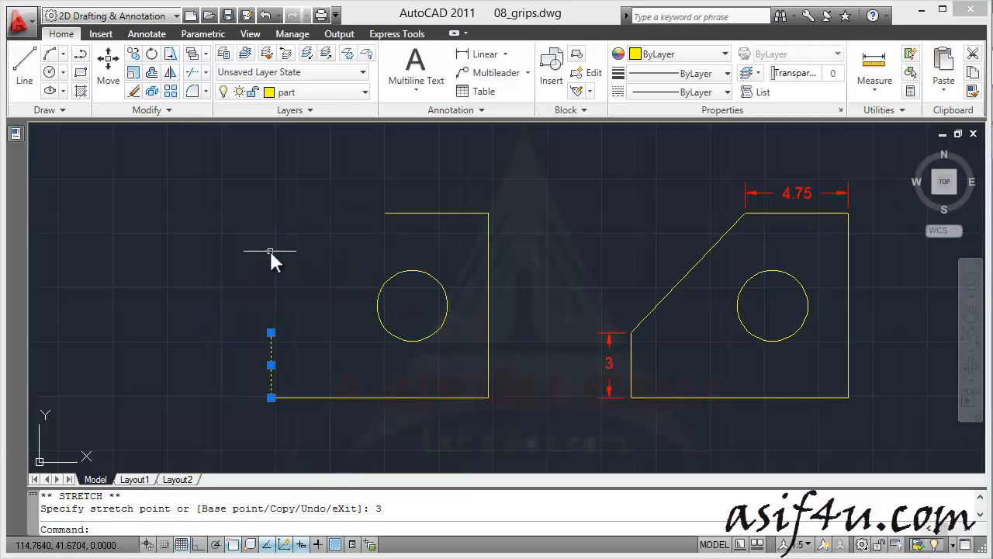
pyautogui.press('Escape')
# Step: Draw a line from the upper end of the left plate's short vertical edge to the left end of its top edge
pyautogui.click(24, 66)
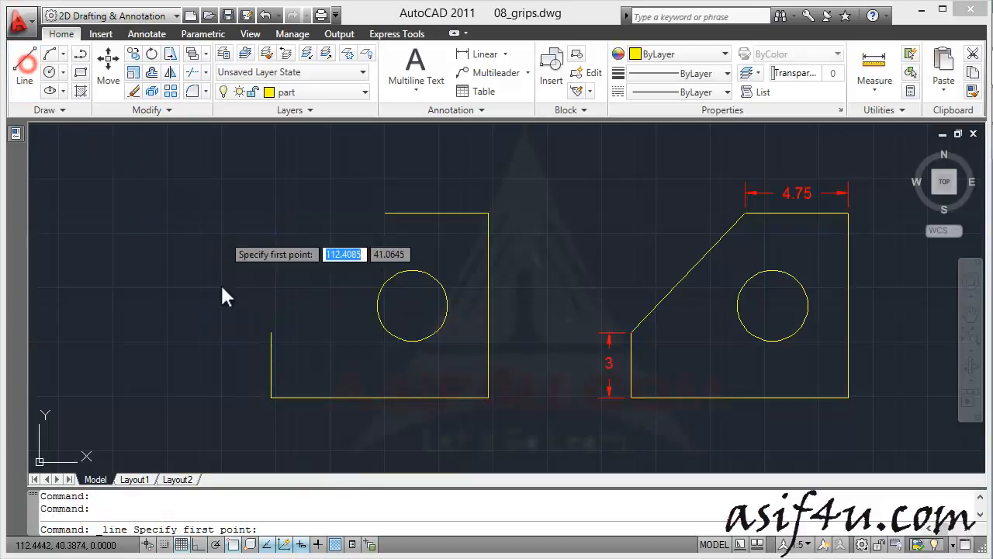
pyautogui.click(271, 333)
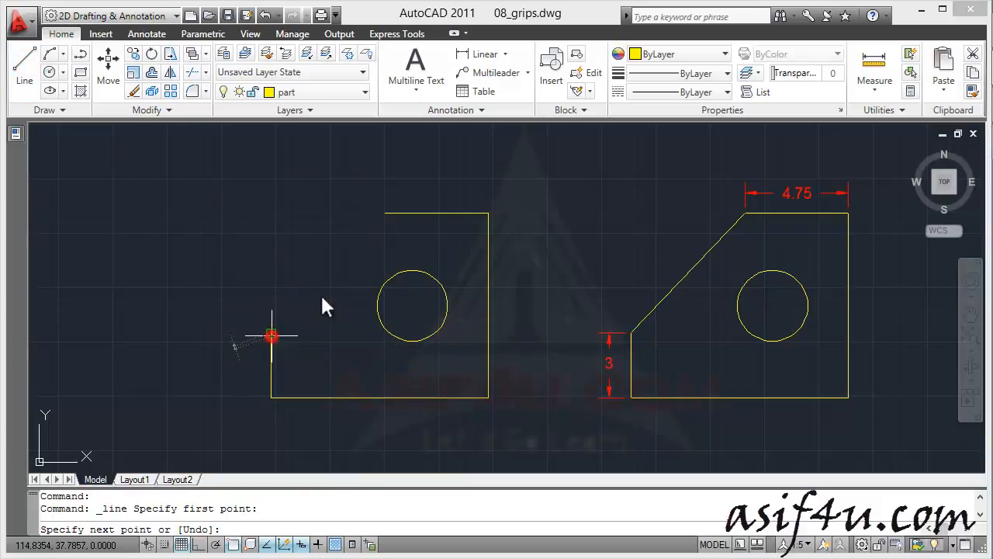
pyautogui.click(388, 210)
pyautogui.press('Escape')
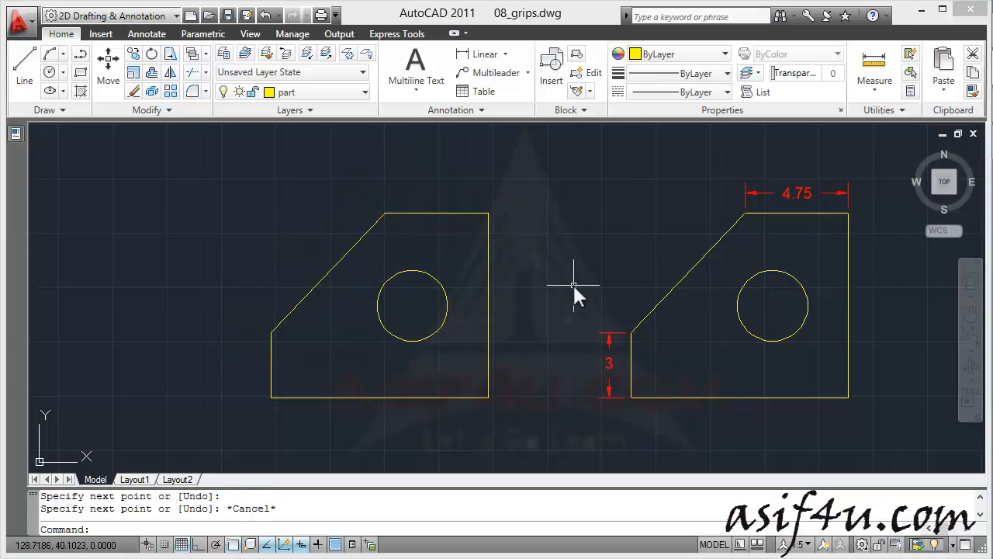
pyautogui.moveTo(573, 283); pyautogui.dragTo(518, 298, button='middle')
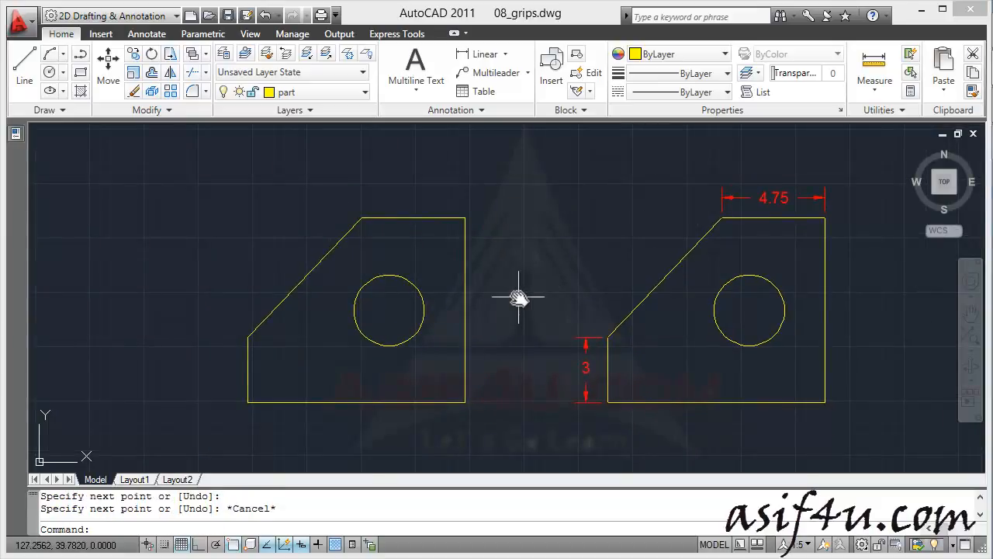
pyautogui.moveTo(518, 298)
pyautogui.mouseDown(button='middle')
pyautogui.moveTo(401, 279)
pyautogui.moveTo(391, 304)
pyautogui.mouseUp(button='middle')
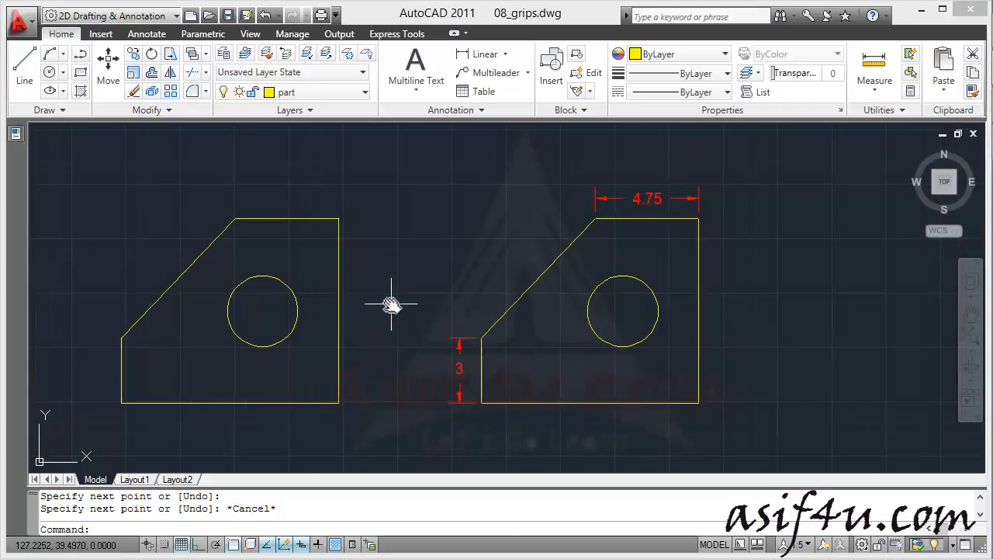